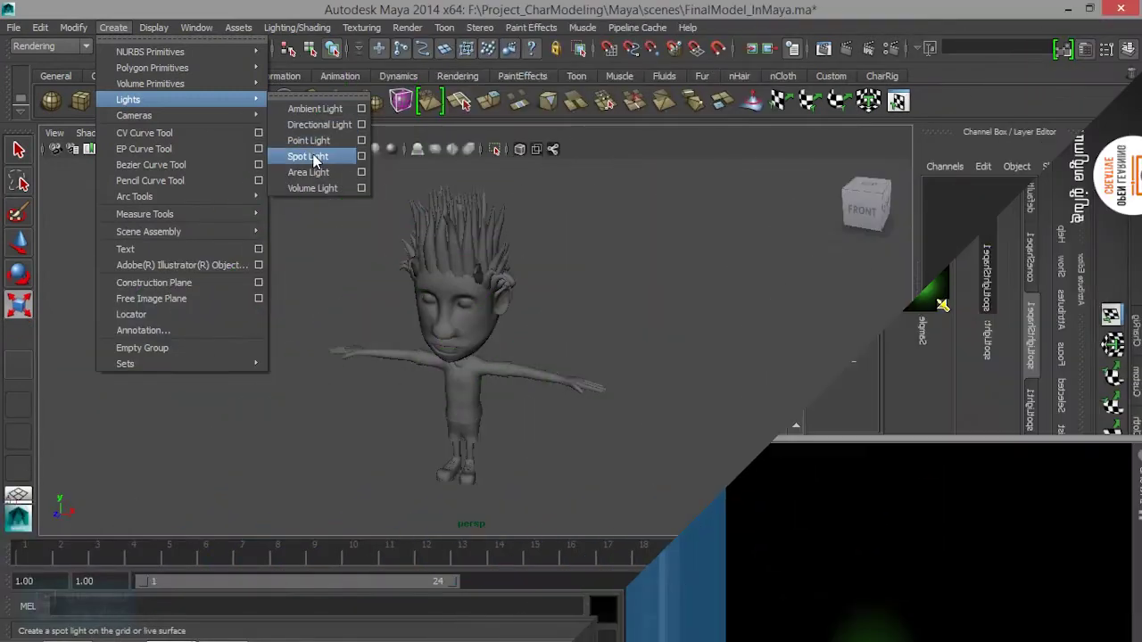
Step: Add spotLight1 to the scene at the origin, beneath the character model
{"action": "left_click", "coordinate": [308, 154]}
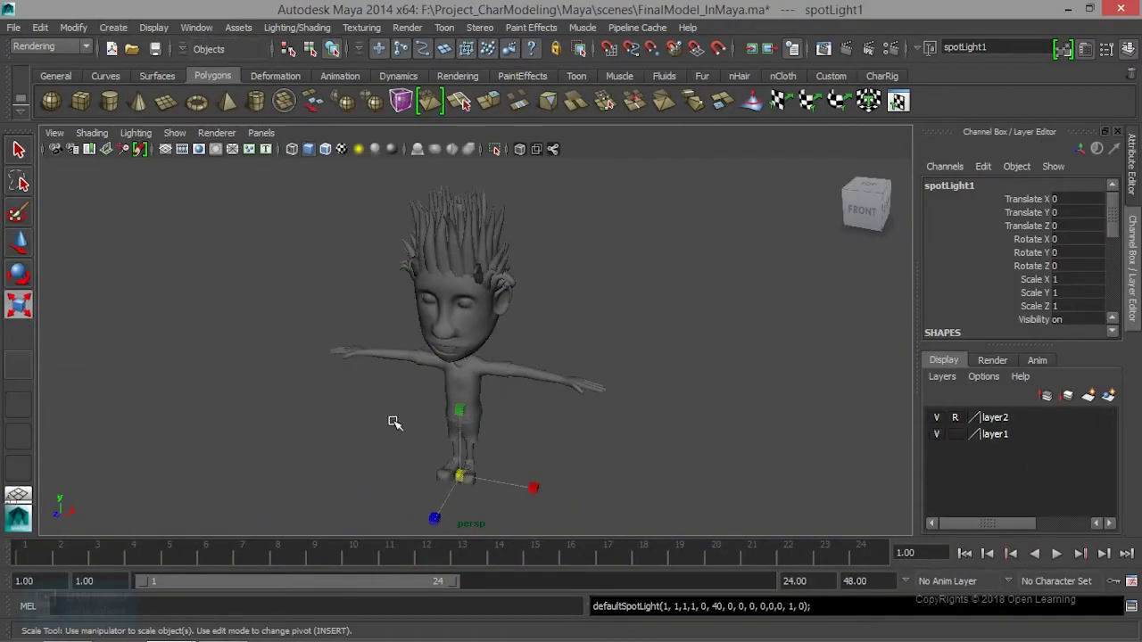
Step: Look through the spot light and aim it down at the character from farther back
{"action": "left_click", "coordinate": [266, 134]}
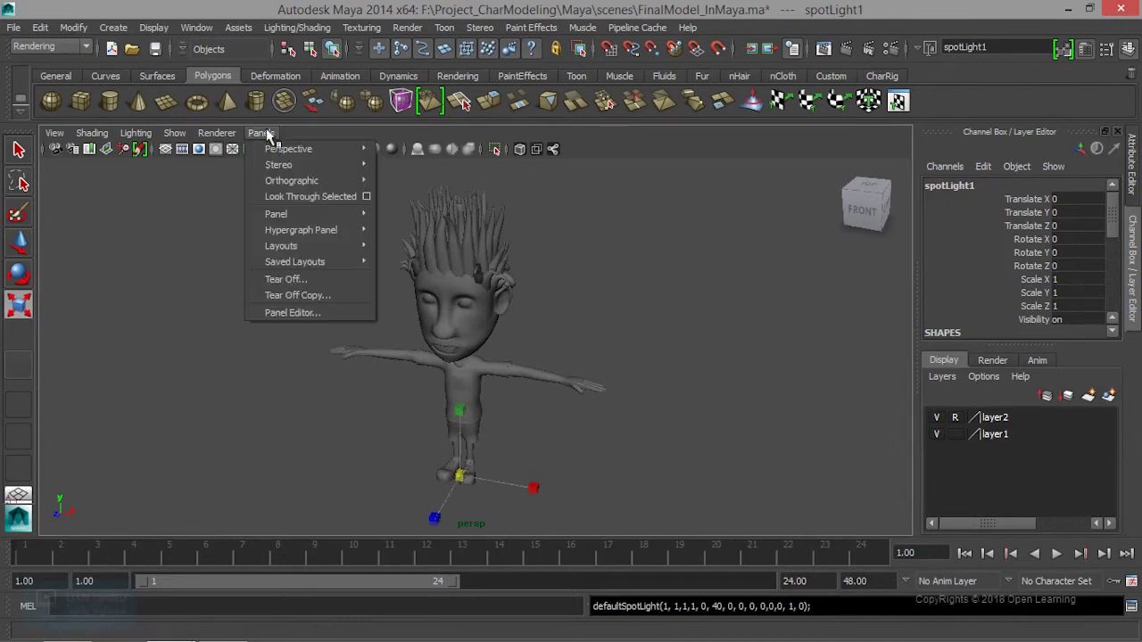
{"action": "left_click", "coordinate": [281, 198]}
{"action": "scroll", "coordinate": [373, 298], "scroll_direction": "up", "scroll_amount": 3}
{"action": "scroll", "coordinate": [373, 298], "scroll_direction": "down", "scroll_amount": 3}
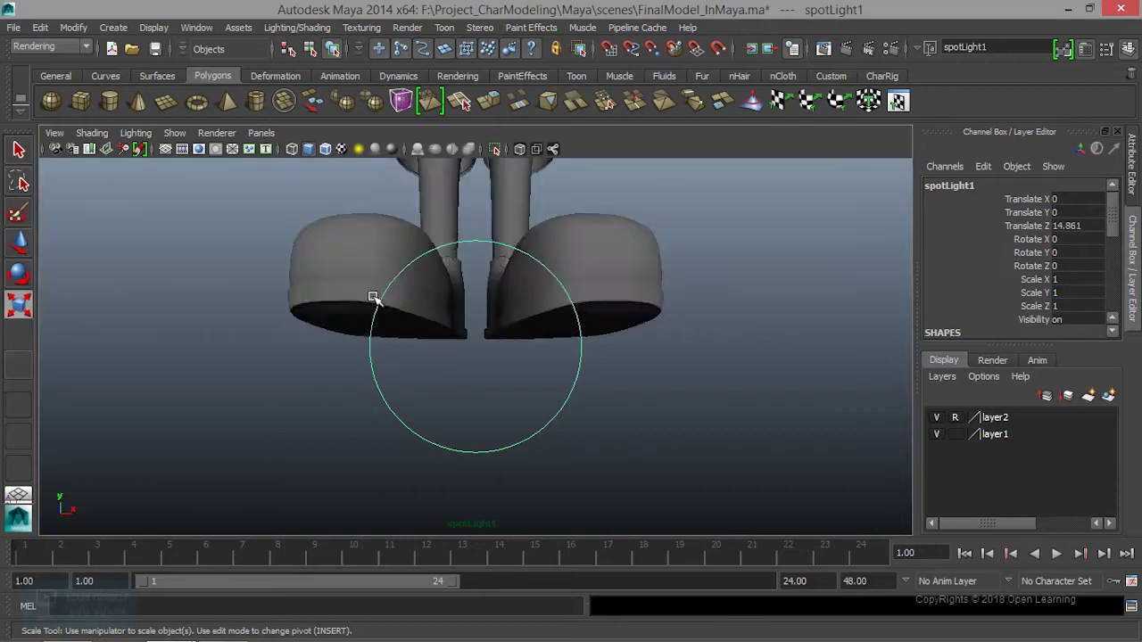
{"action": "mouse_move", "coordinate": [375, 301]}
{"action": "left_mouse_down", "text": "alt"}
{"action": "mouse_move", "coordinate": [378, 360]}
{"action": "mouse_move", "coordinate": [377, 345]}
{"action": "mouse_move", "coordinate": [511, 412]}
{"action": "mouse_move", "coordinate": [181, 382]}
{"action": "left_mouse_up", "text": "alt"}
{"action": "scroll", "coordinate": [286, 386], "scroll_direction": "down", "scroll_amount": 3}
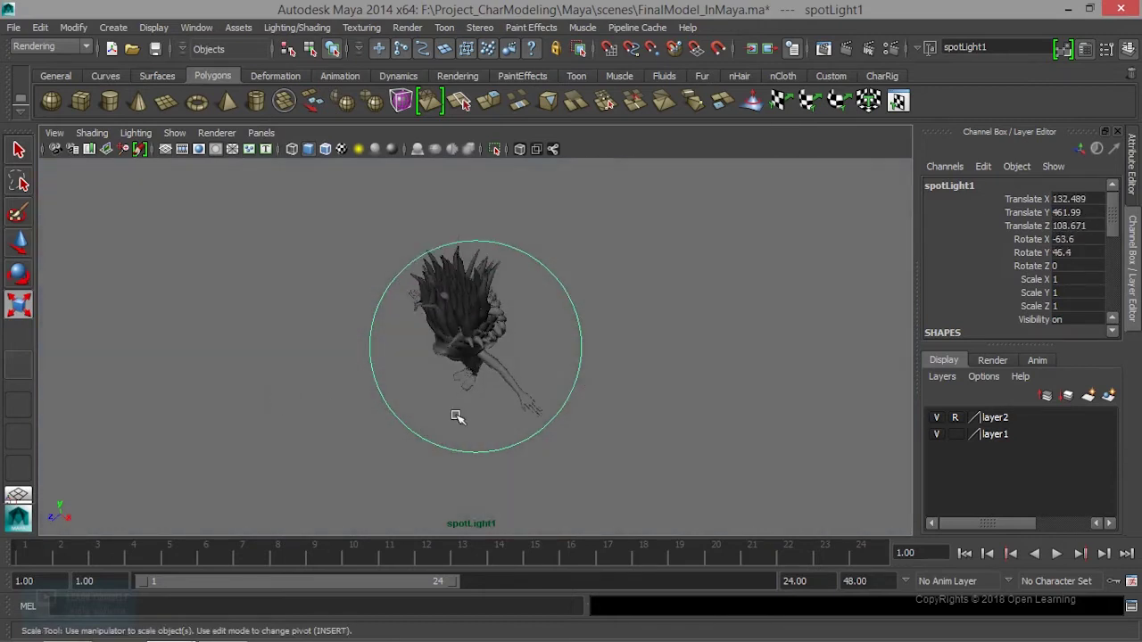
{"action": "right_click_drag", "start_coordinate": [456, 417], "coordinate": [369, 408], "text": "alt"}
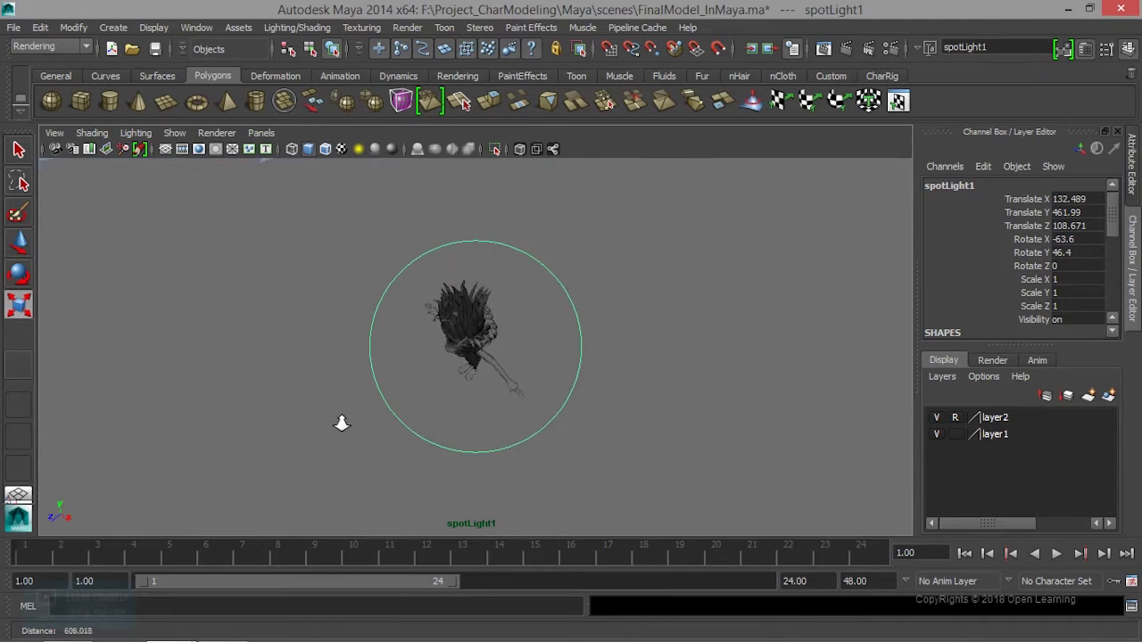
Step: Return to the persp camera and scale the spot light up to 82.97
{"action": "left_click", "coordinate": [262, 133]}
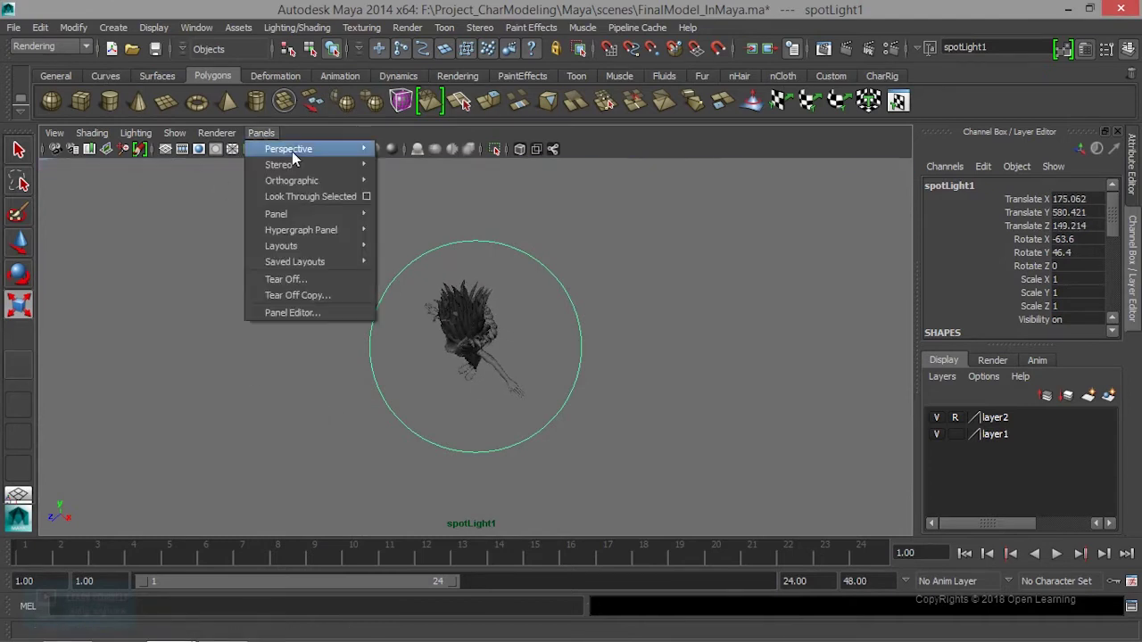
{"action": "mouse_move", "coordinate": [288, 149]}
{"action": "left_click", "coordinate": [449, 165]}
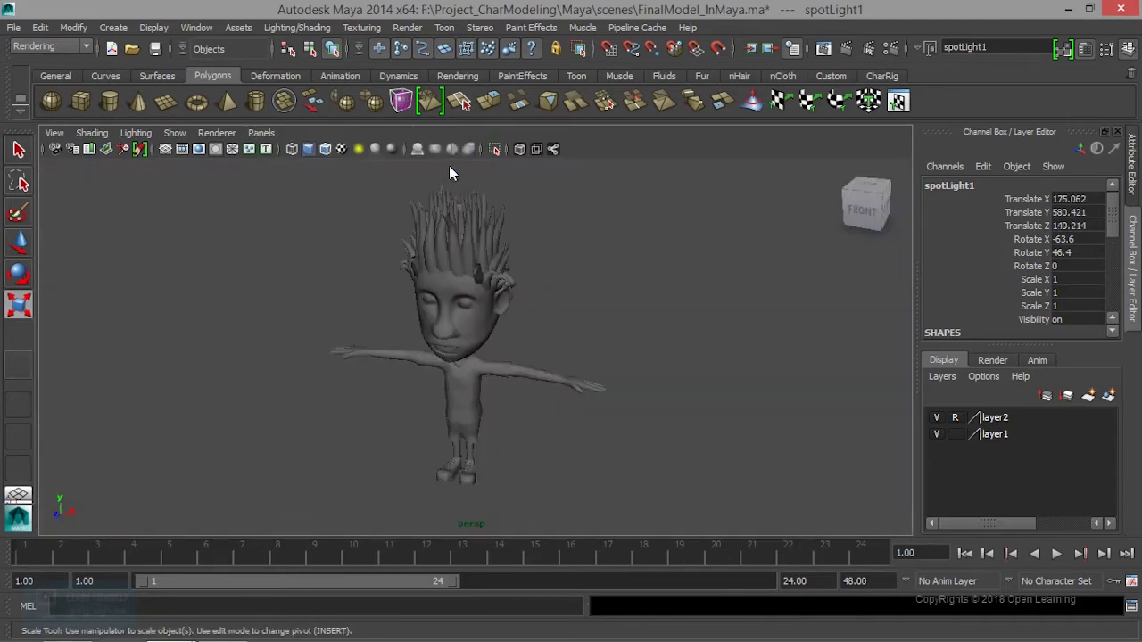
{"action": "right_click_drag", "start_coordinate": [360, 339], "coordinate": [472, 324], "text": "alt"}
{"action": "mouse_move", "coordinate": [472, 324]}
{"action": "middle_mouse_down", "text": "alt"}
{"action": "mouse_move", "coordinate": [594, 283]}
{"action": "mouse_move", "coordinate": [330, 491]}
{"action": "middle_mouse_up", "text": "alt"}
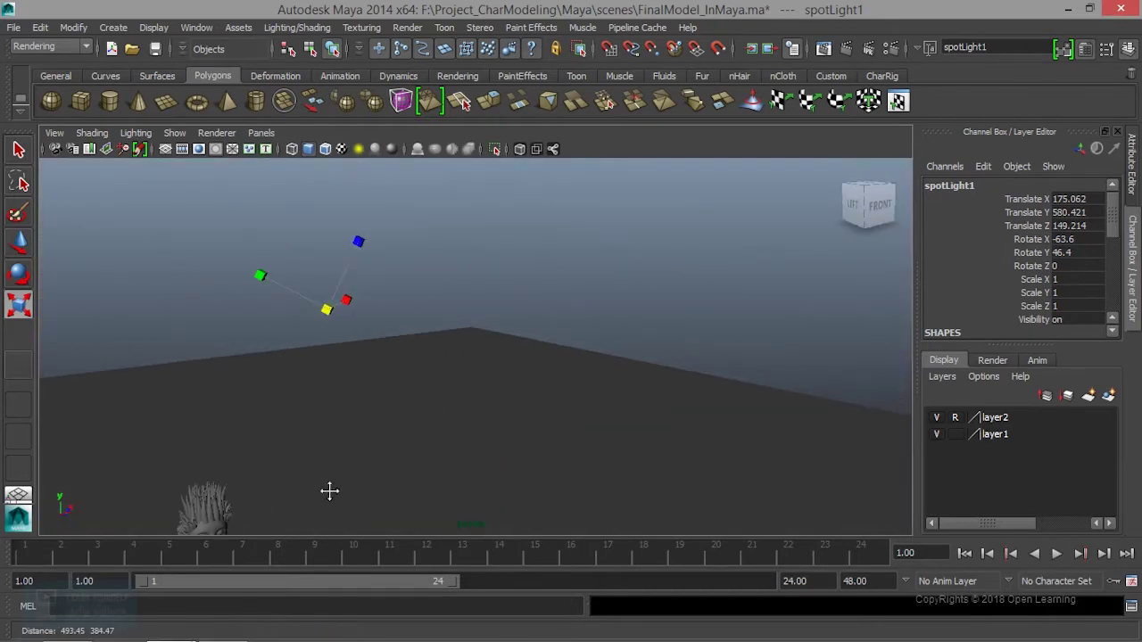
{"action": "mouse_move", "coordinate": [327, 310]}
{"action": "left_mouse_down"}
{"action": "mouse_move", "coordinate": [452, 337]}
{"action": "mouse_move", "coordinate": [454, 327]}
{"action": "left_mouse_up"}
{"action": "middle_click_drag", "start_coordinate": [454, 326], "coordinate": [561, 199], "text": "alt"}
Step: Frame the character at eye level in the perspective view and open Render View
{"action": "mouse_move", "coordinate": [562, 199]}
{"action": "left_mouse_down", "text": "alt"}
{"action": "mouse_move", "coordinate": [500, 212]}
{"action": "mouse_move", "coordinate": [310, 344]}
{"action": "left_mouse_up", "text": "alt"}
{"action": "right_click_drag", "start_coordinate": [309, 344], "coordinate": [617, 425], "text": "alt"}
{"action": "middle_click_drag", "start_coordinate": [617, 426], "coordinate": [408, 315], "text": "alt"}
{"action": "mouse_move", "coordinate": [408, 316]}
{"action": "left_mouse_down", "text": "alt"}
{"action": "mouse_move", "coordinate": [334, 306]}
{"action": "mouse_move", "coordinate": [296, 378]}
{"action": "left_mouse_up", "text": "alt"}
{"action": "right_click_drag", "start_coordinate": [296, 379], "coordinate": [467, 441], "text": "alt"}
{"action": "left_click_drag", "start_coordinate": [467, 441], "coordinate": [453, 454], "text": "alt"}
{"action": "right_click_drag", "start_coordinate": [453, 454], "coordinate": [459, 454], "text": "alt"}
{"action": "left_click_drag", "start_coordinate": [460, 455], "coordinate": [486, 443], "text": "alt"}
{"action": "right_click_drag", "start_coordinate": [486, 444], "coordinate": [518, 434], "text": "alt"}
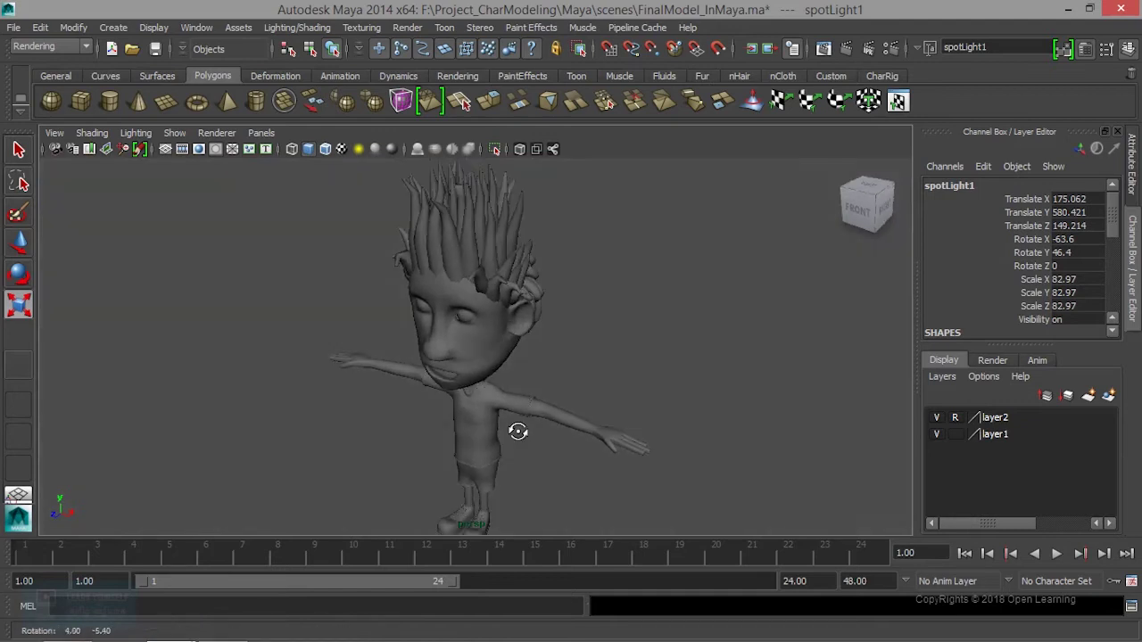
{"action": "mouse_move", "coordinate": [518, 434]}
{"action": "left_mouse_down", "text": "alt"}
{"action": "mouse_move", "coordinate": [508, 413]}
{"action": "mouse_move", "coordinate": [449, 400]}
{"action": "left_mouse_up", "text": "alt"}
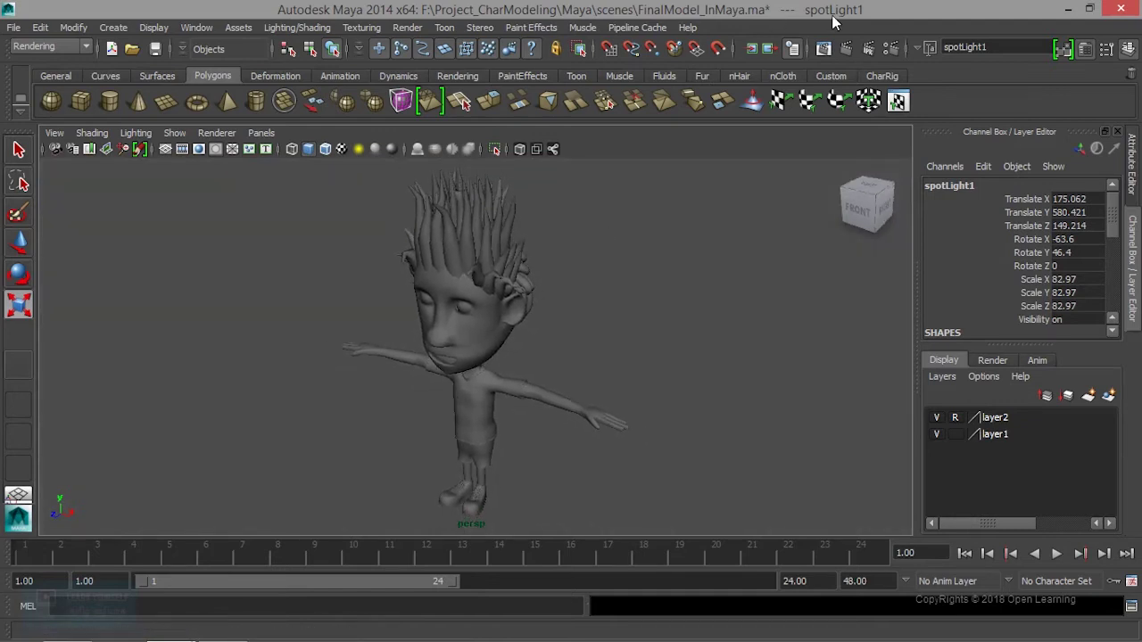
{"action": "left_click", "coordinate": [823, 49]}
Step: Re-render the frame with mental ray to show the cast shadow, then open the Attribute Editor
{"action": "left_click", "coordinate": [19, 68]}
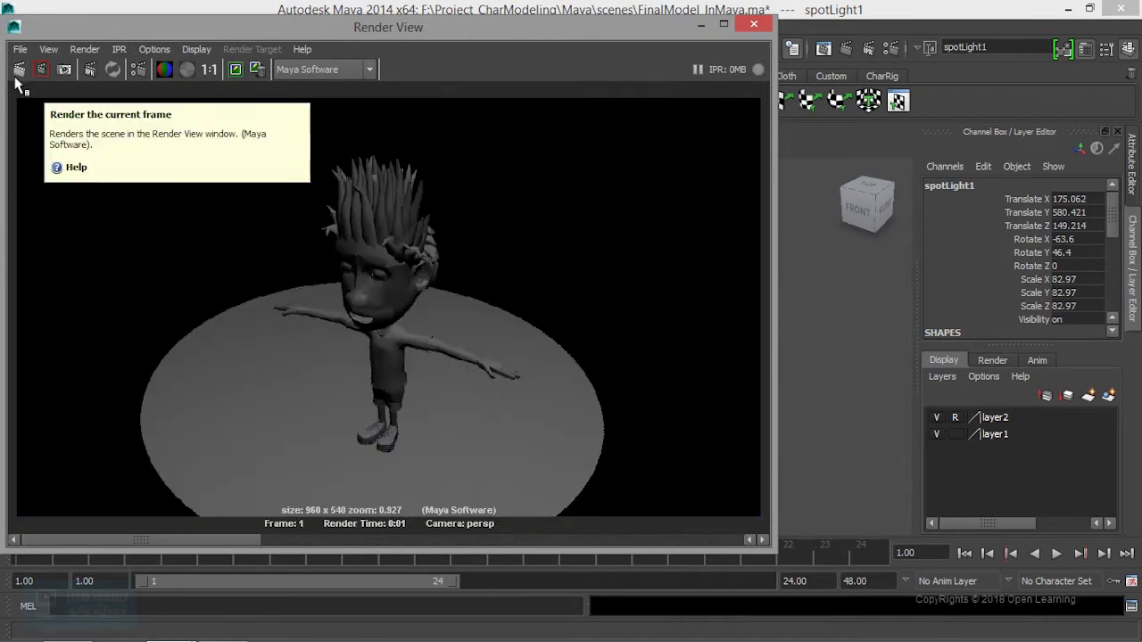
{"action": "left_click", "coordinate": [323, 69]}
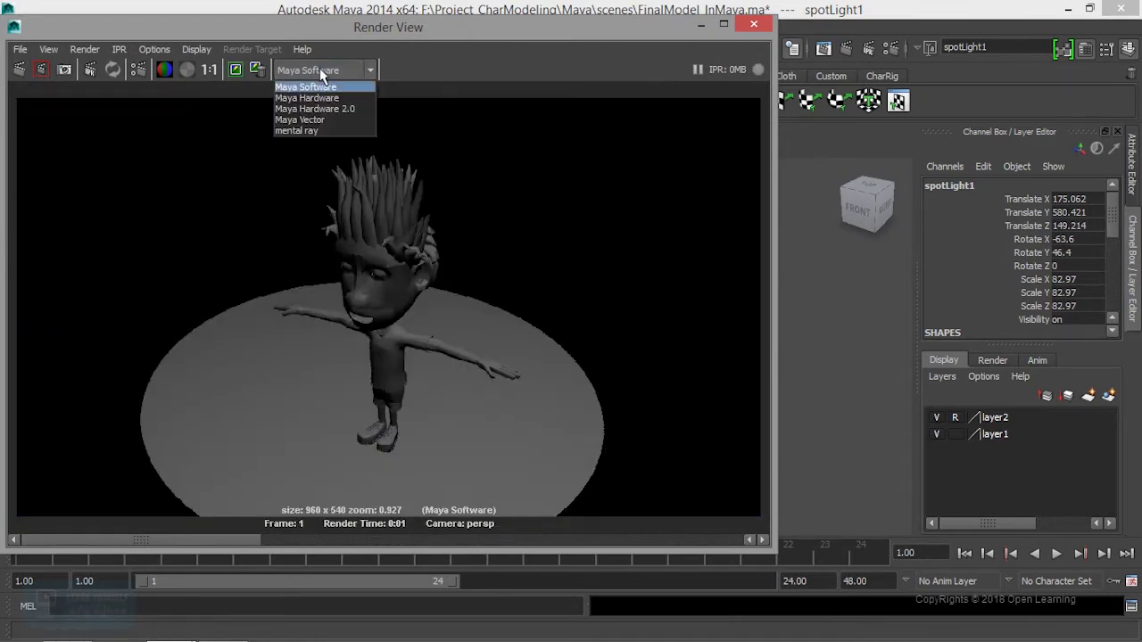
{"action": "left_click", "coordinate": [312, 128]}
{"action": "left_click", "coordinate": [20, 71]}
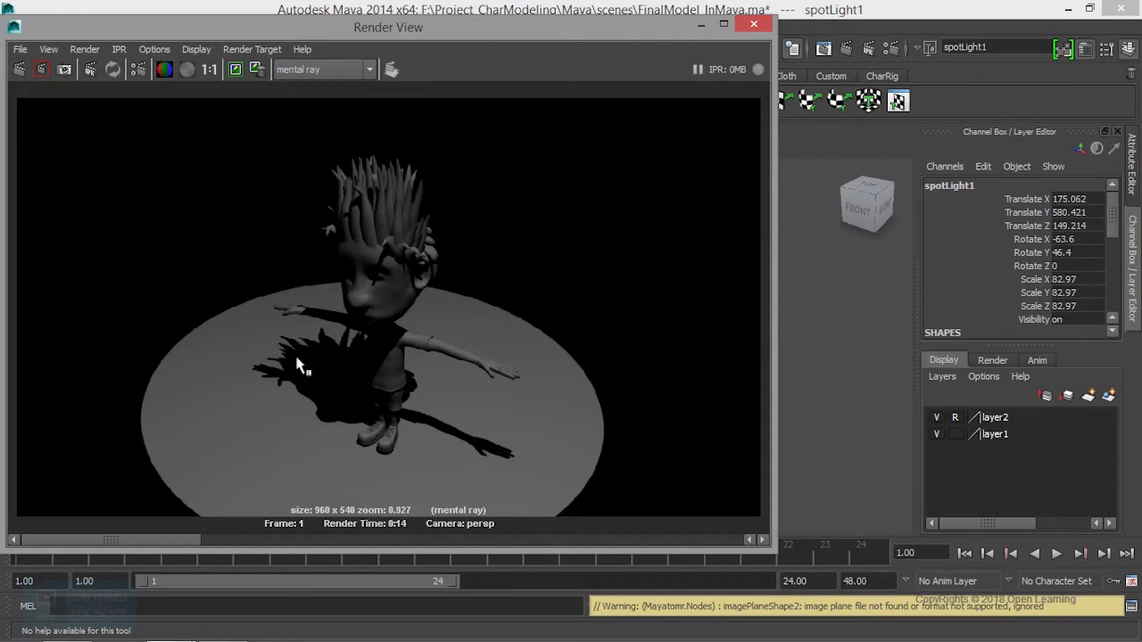
{"action": "left_click", "coordinate": [698, 25]}
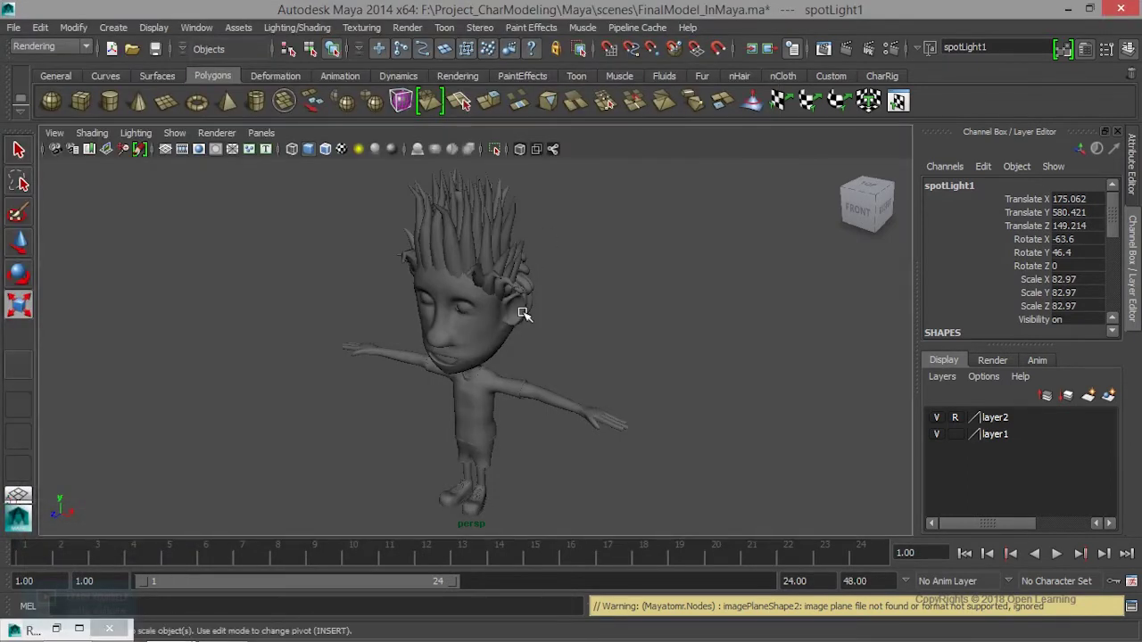
{"action": "key", "text": "ctrl+a"}
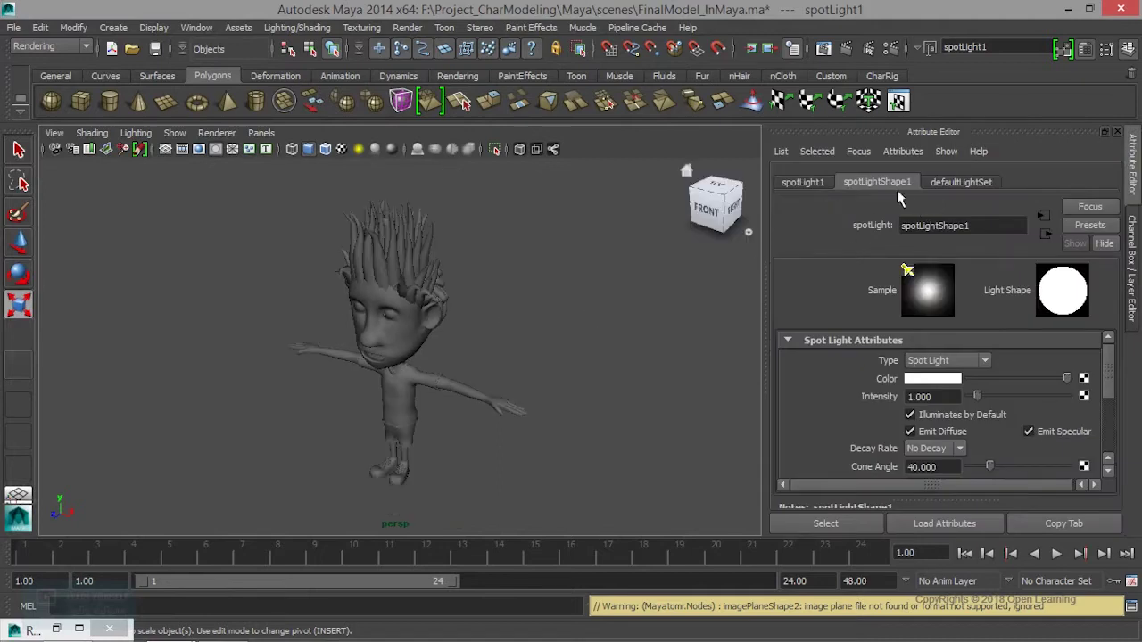
Step: Review the render, then try Quadratic decay and revert the spot light to No Decay
{"action": "left_click", "coordinate": [823, 49]}
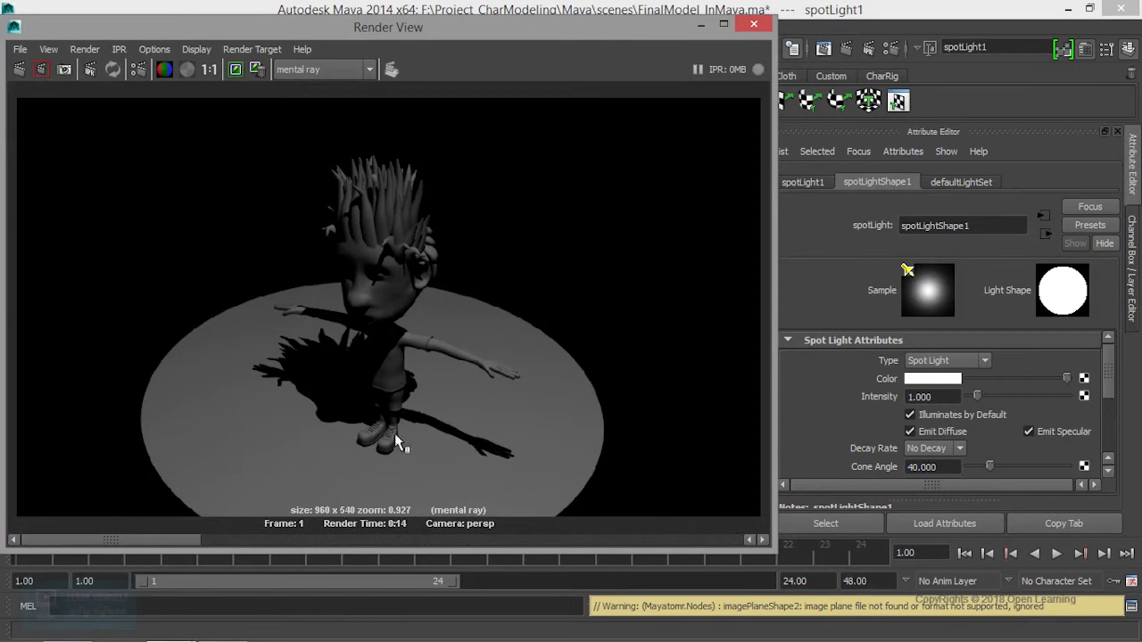
{"action": "left_click", "coordinate": [699, 25]}
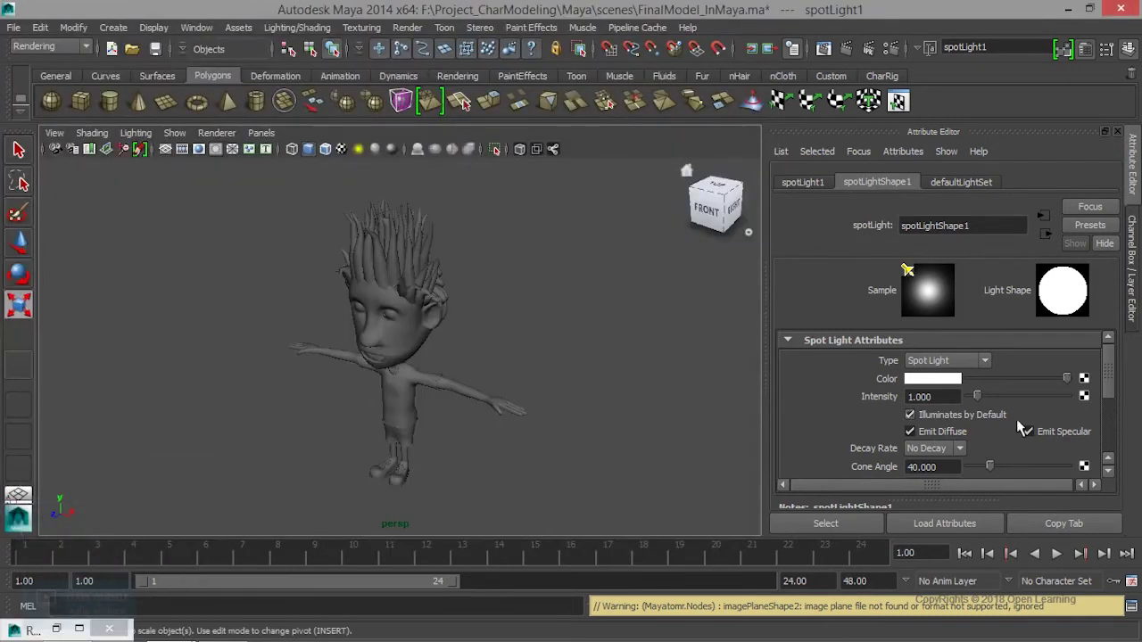
{"action": "scroll", "coordinate": [941, 460], "scroll_direction": "down", "scroll_amount": 2}
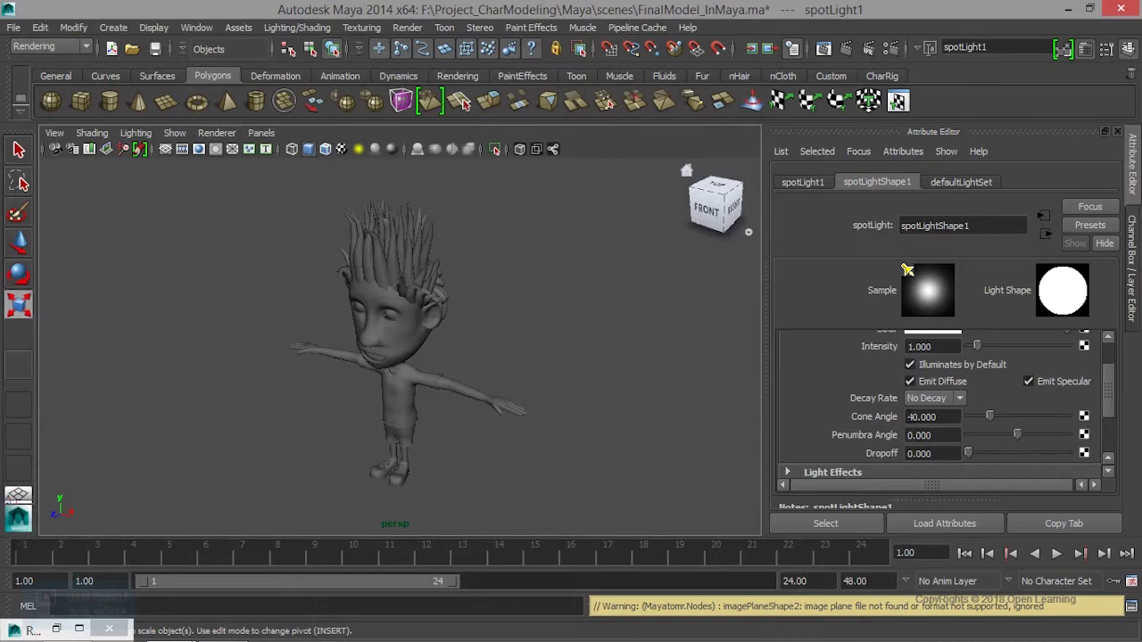
{"action": "left_click", "coordinate": [933, 401]}
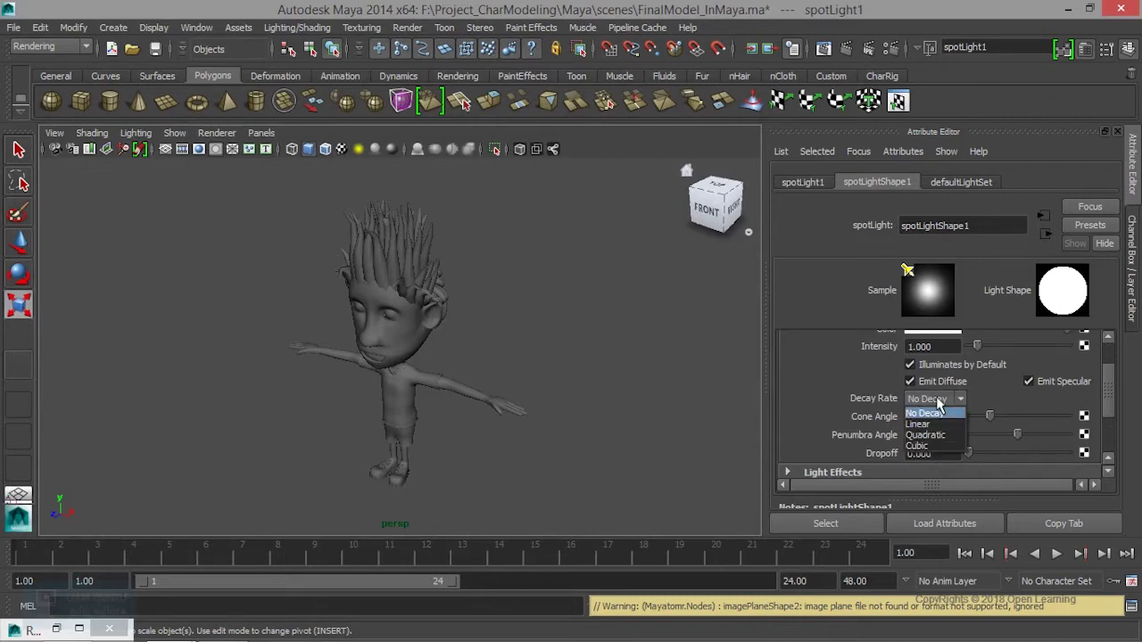
{"action": "left_click", "coordinate": [939, 438]}
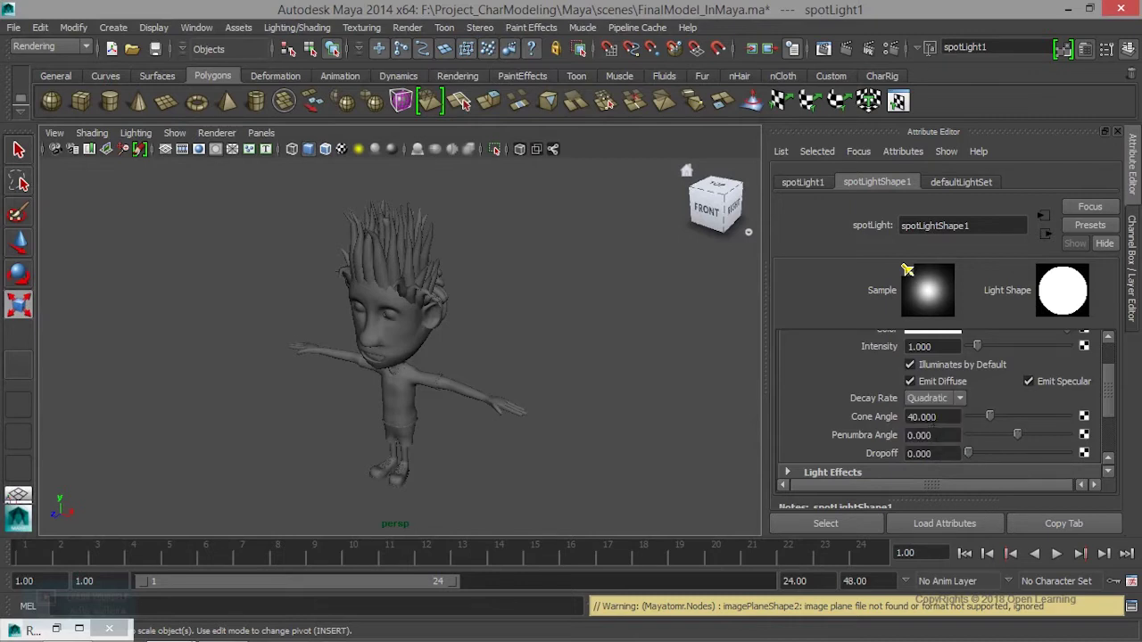
{"action": "left_click", "coordinate": [941, 398]}
{"action": "left_click", "coordinate": [940, 414]}
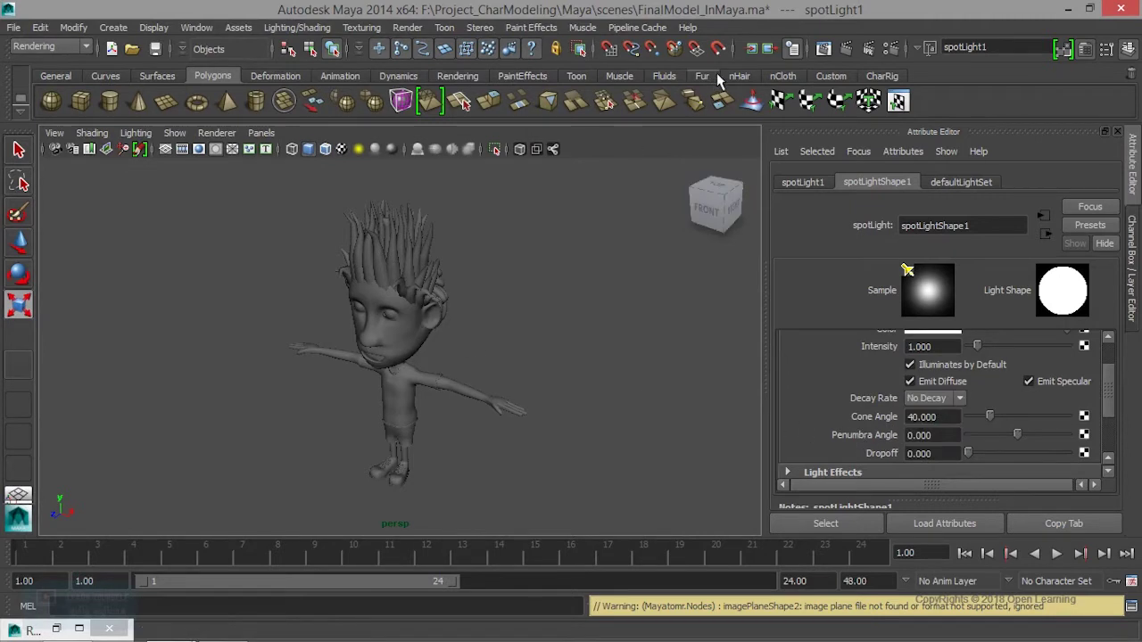
Step: Review the hard-edged mental ray spotlight render again and return to the scene
{"action": "left_click", "coordinate": [823, 48]}
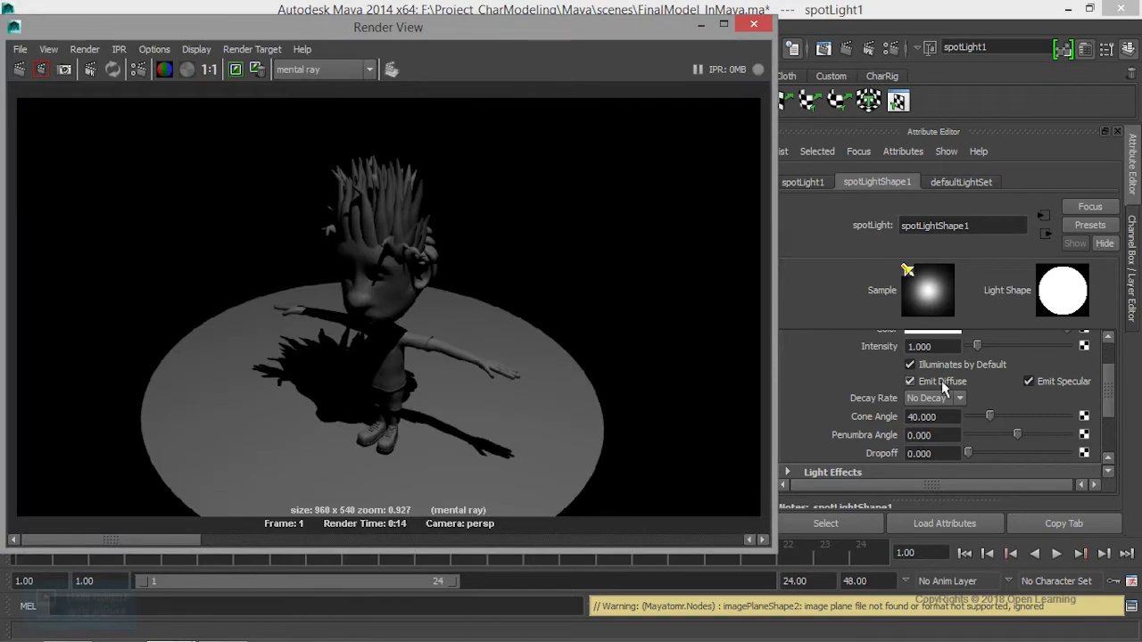
{"action": "left_click", "coordinate": [700, 27]}
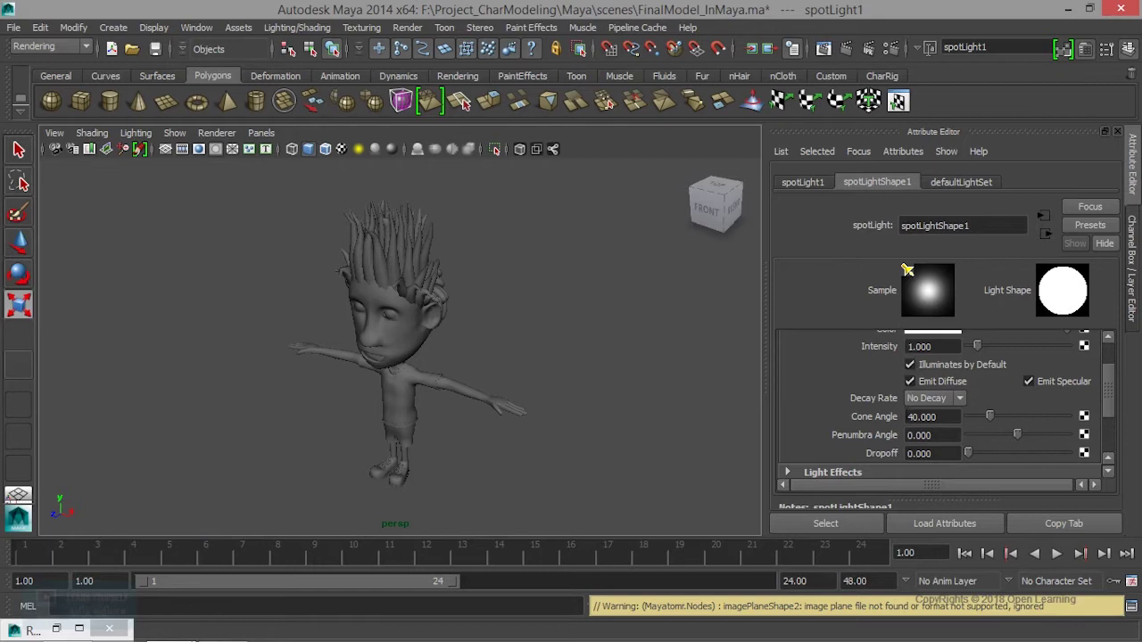
{"action": "left_click", "coordinate": [821, 49]}
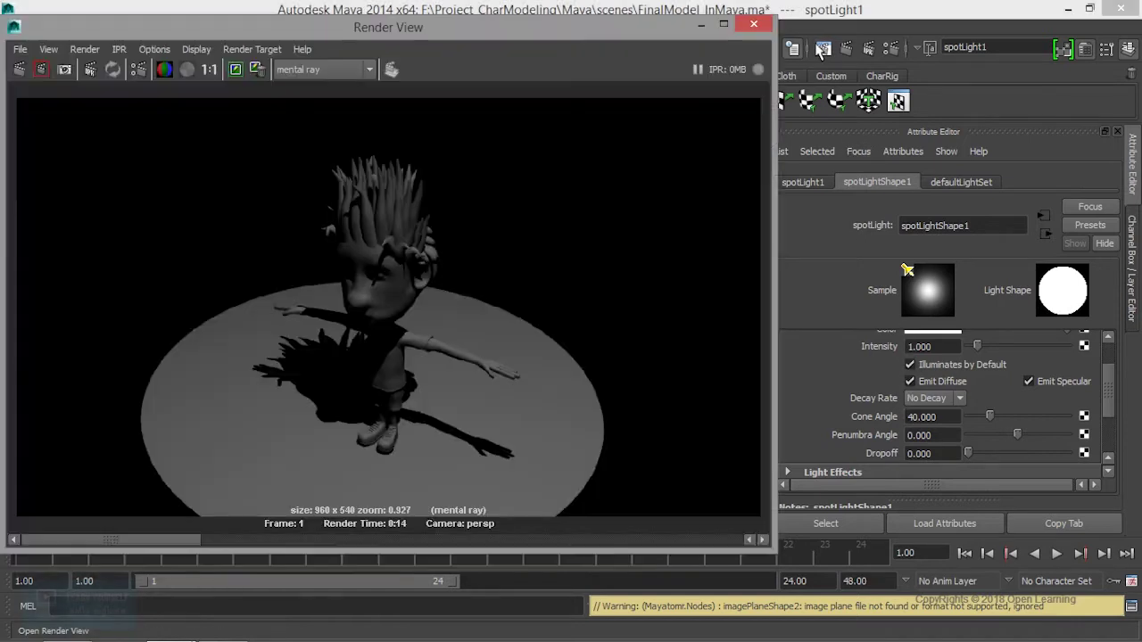
{"action": "left_click", "coordinate": [700, 27]}
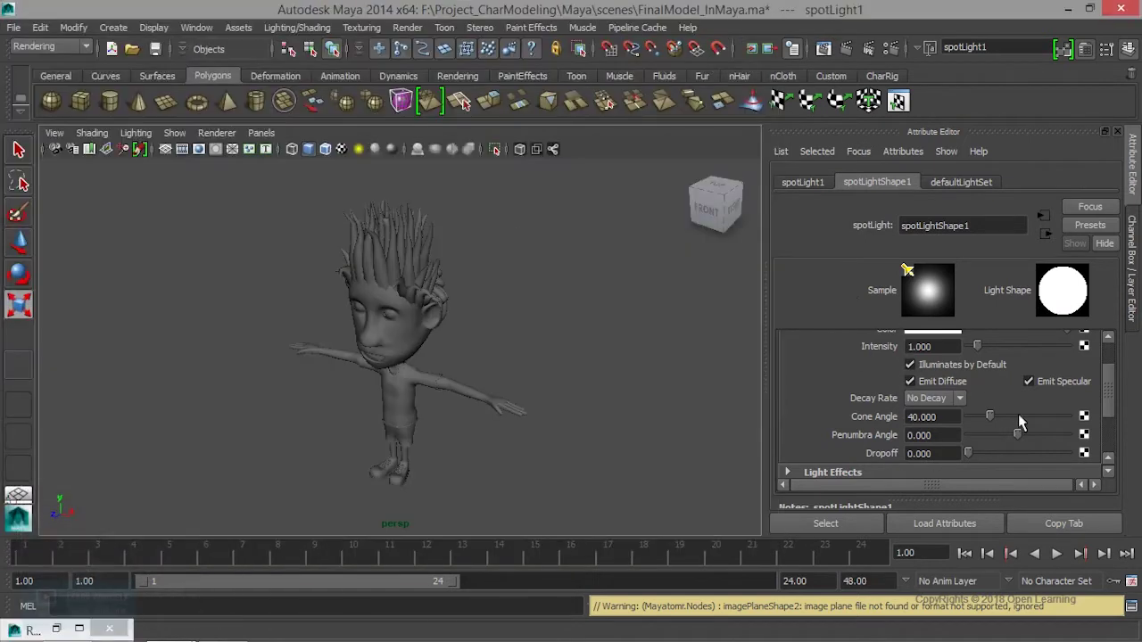
Step: Set spotLightShape1 cone angle to 54.456 and penumbra to 9.496, with dropoff back at 0
{"action": "mouse_move", "coordinate": [989, 416]}
{"action": "left_mouse_down"}
{"action": "mouse_move", "coordinate": [1022, 417]}
{"action": "mouse_move", "coordinate": [998, 423]}
{"action": "left_mouse_up"}
{"action": "left_click_drag", "start_coordinate": [1015, 437], "coordinate": [1047, 436]}
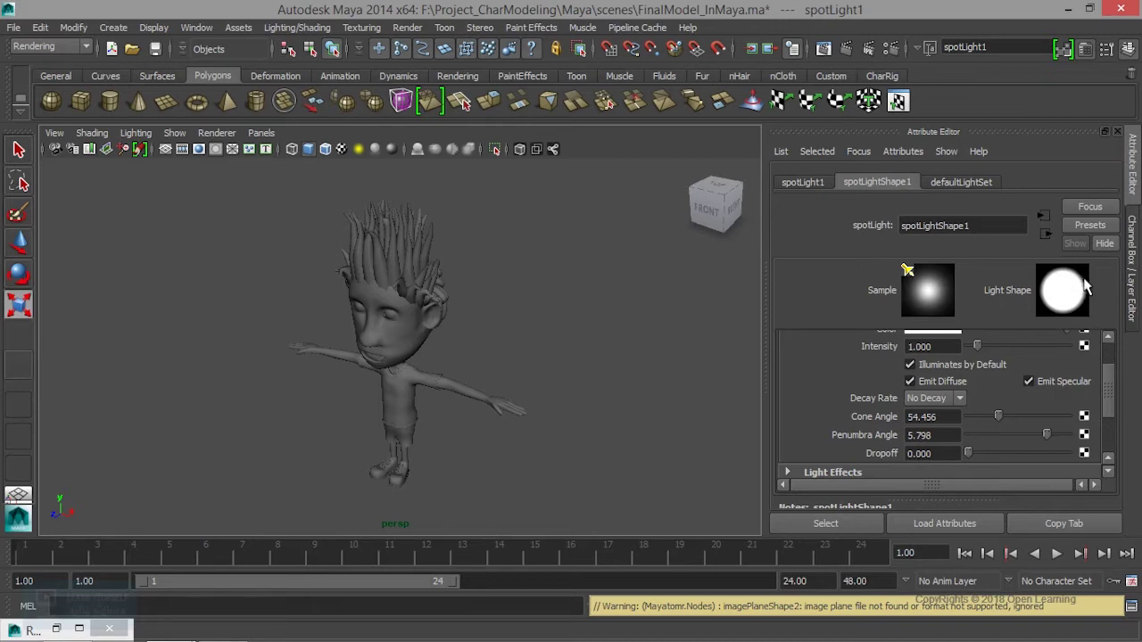
{"action": "left_click_drag", "start_coordinate": [1045, 434], "coordinate": [1064, 435]}
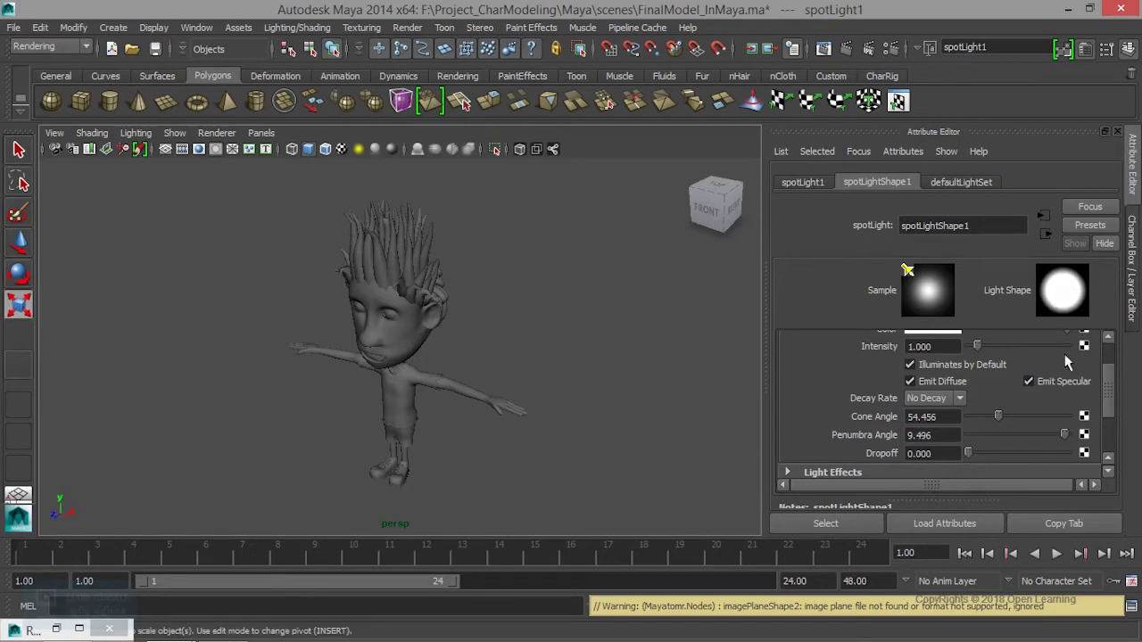
{"action": "left_click_drag", "start_coordinate": [1063, 434], "coordinate": [965, 434]}
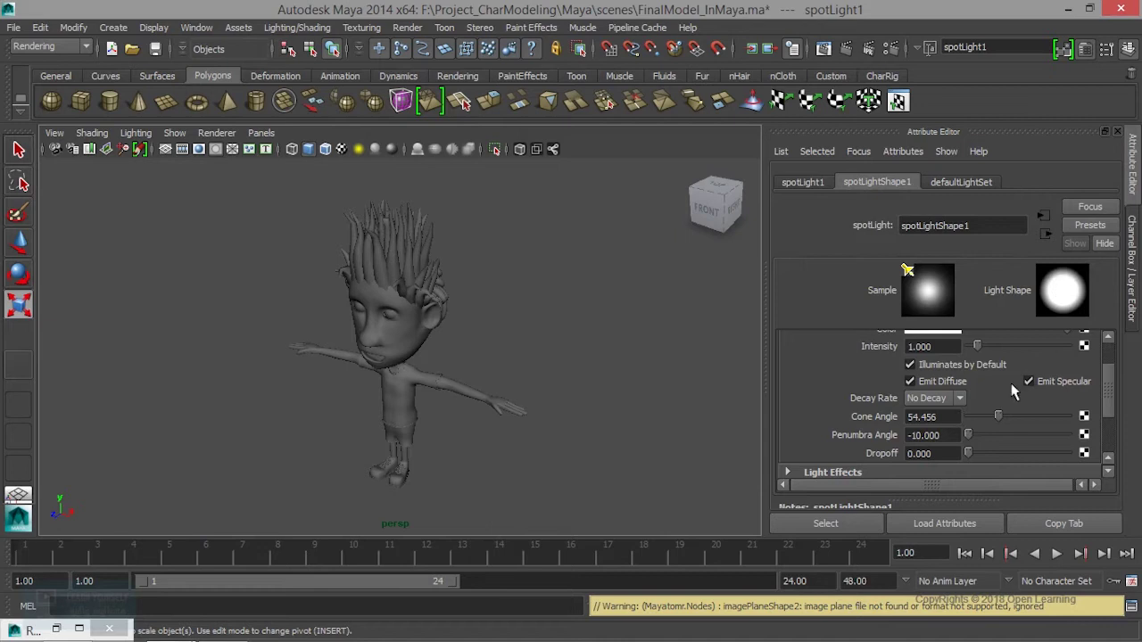
{"action": "left_click_drag", "start_coordinate": [967, 436], "coordinate": [1026, 435]}
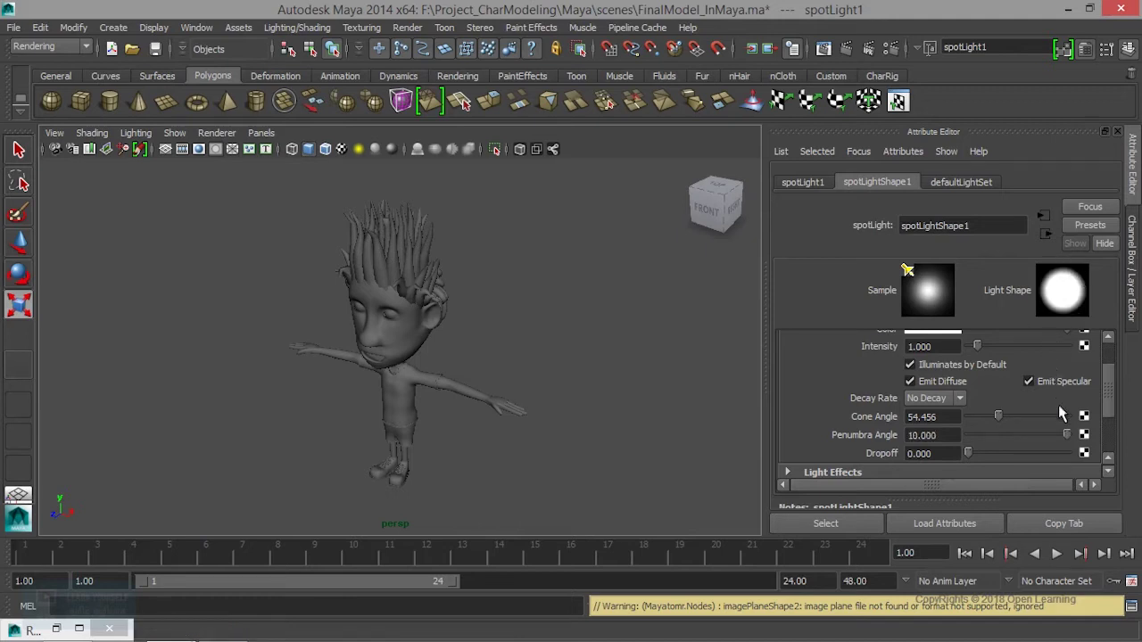
{"action": "left_click_drag", "start_coordinate": [1067, 441], "coordinate": [1027, 442]}
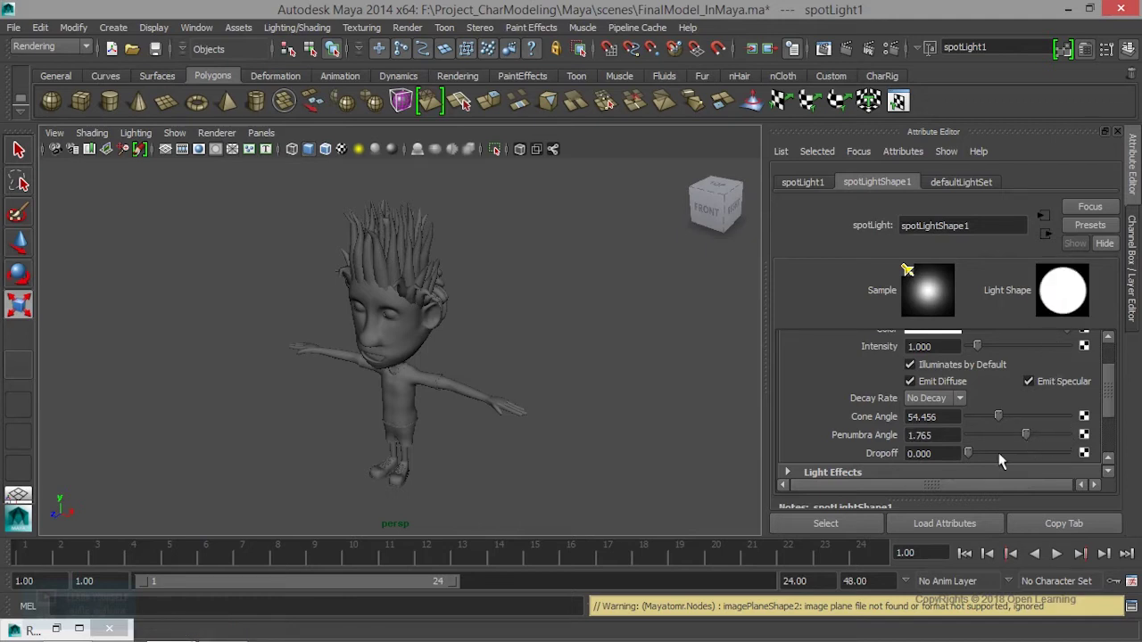
{"action": "left_click_drag", "start_coordinate": [980, 453], "coordinate": [971, 457]}
{"action": "left_click_drag", "start_coordinate": [1027, 434], "coordinate": [1064, 435]}
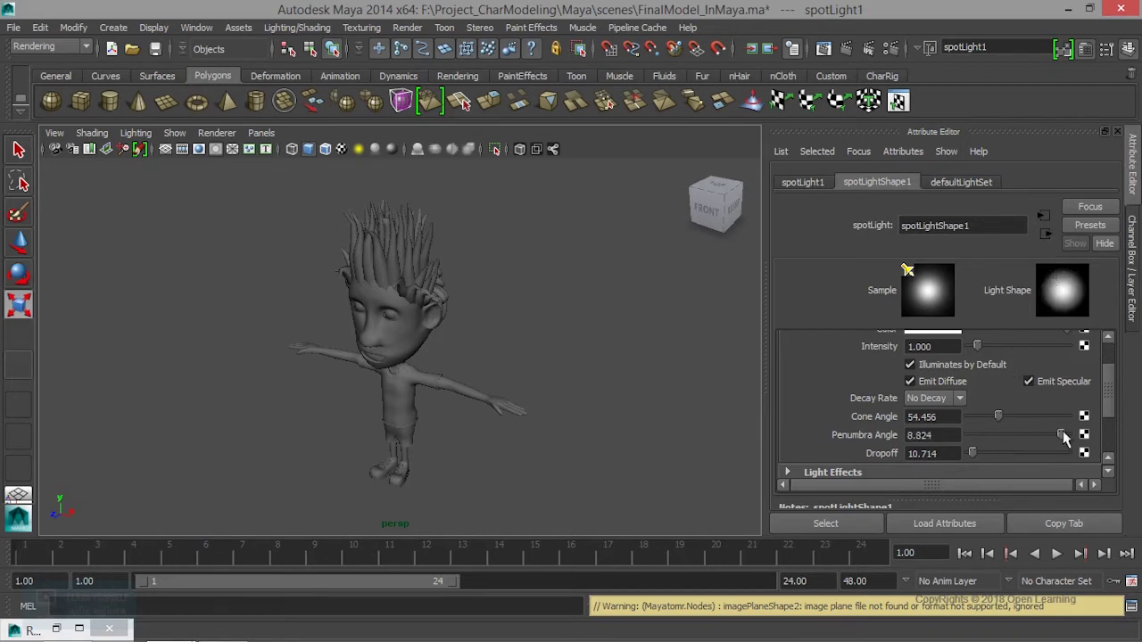
{"action": "left_click_drag", "start_coordinate": [971, 457], "coordinate": [960, 457]}
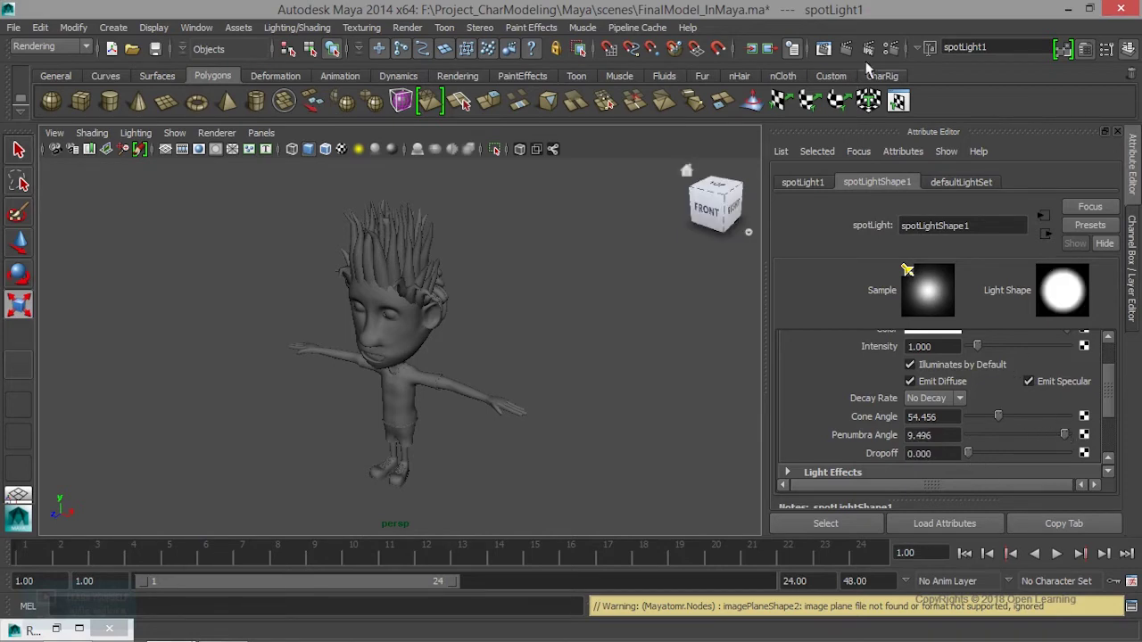
{"action": "left_click", "coordinate": [844, 48]}
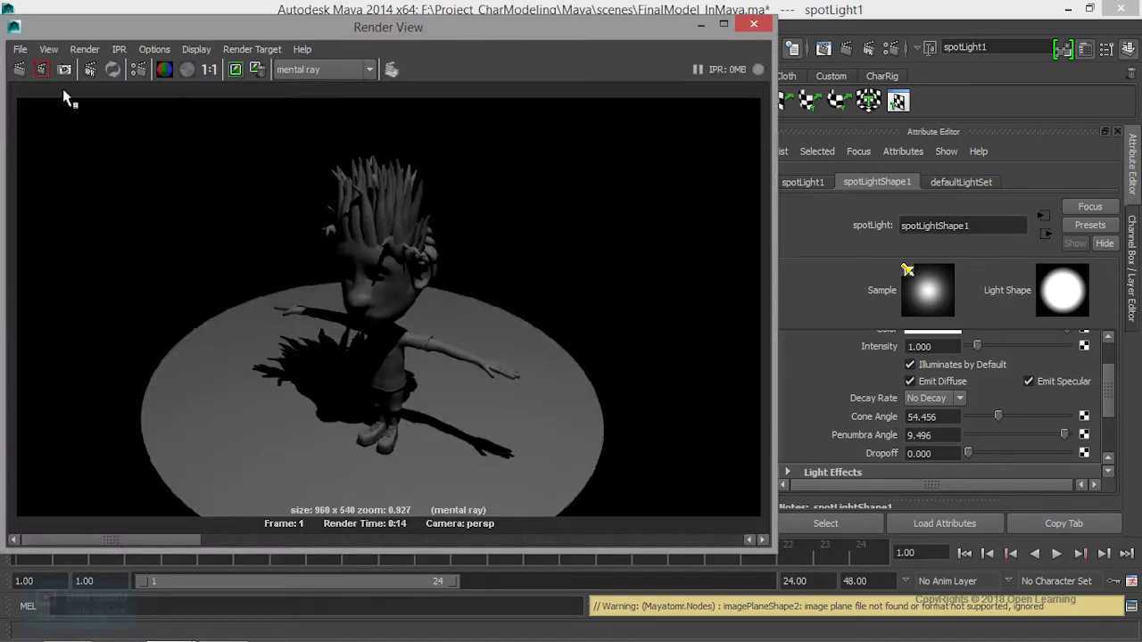
Step: Redo the mental ray render showing the wide, soft-edged spotlight pool with the character's shadow
{"action": "left_click", "coordinate": [20, 72]}
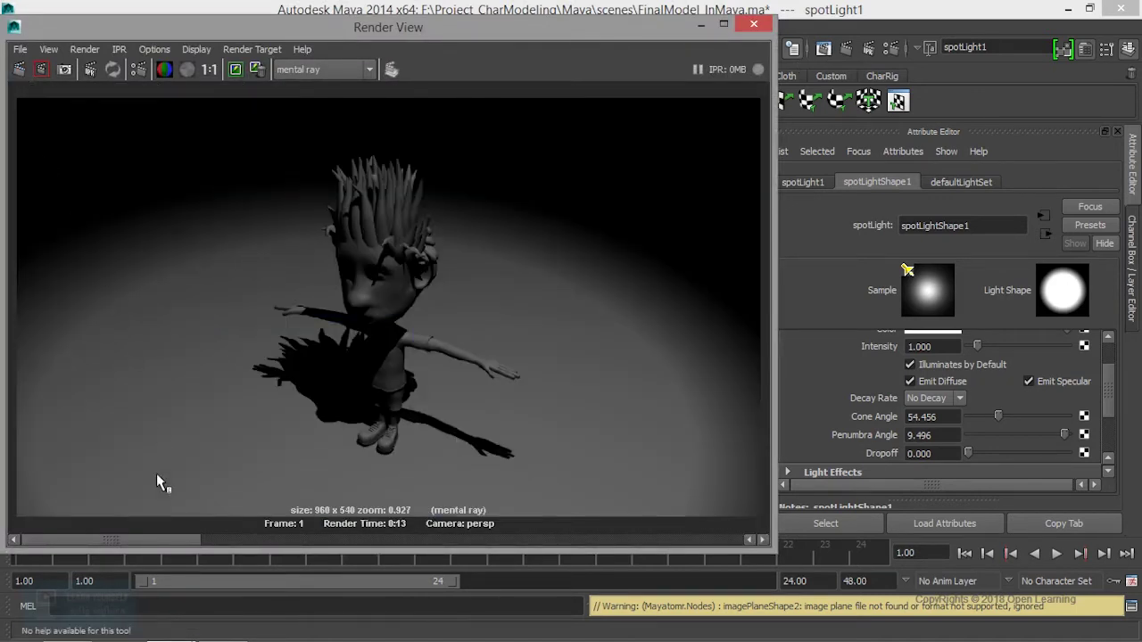
{"action": "left_click_drag", "start_coordinate": [181, 539], "coordinate": [132, 531]}
{"action": "scroll", "coordinate": [1106, 424], "scroll_direction": "down", "scroll_amount": 2}
{"action": "scroll", "coordinate": [1106, 424], "scroll_direction": "down", "scroll_amount": 2}
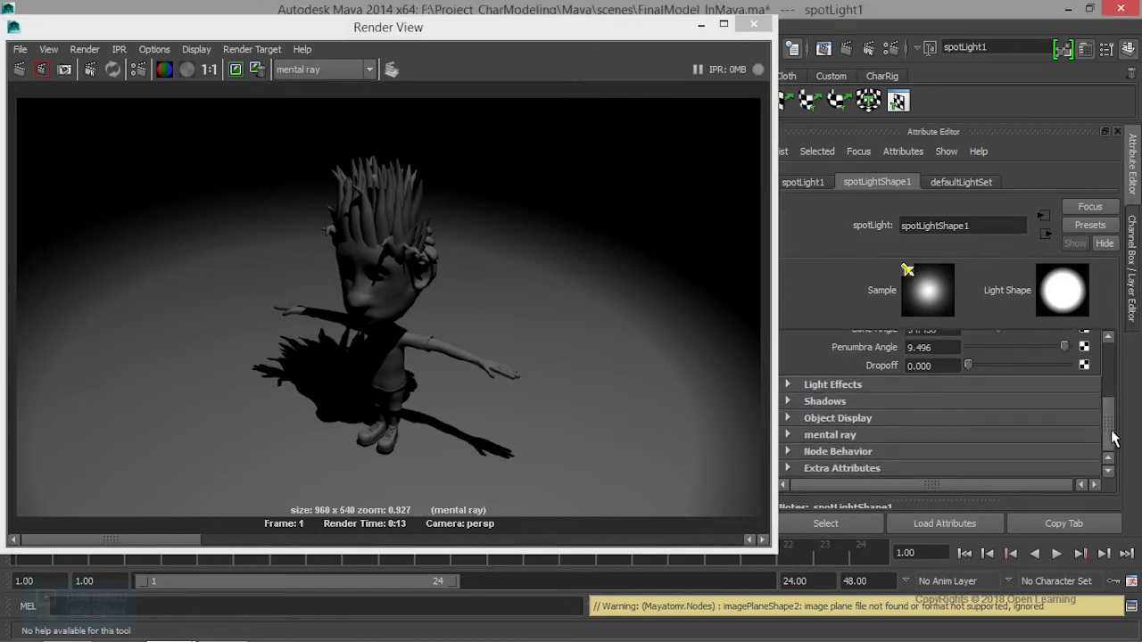
Step: Expand Light Effects and dolly the camera back to show the floor and spotlight handles
{"action": "left_click", "coordinate": [789, 385]}
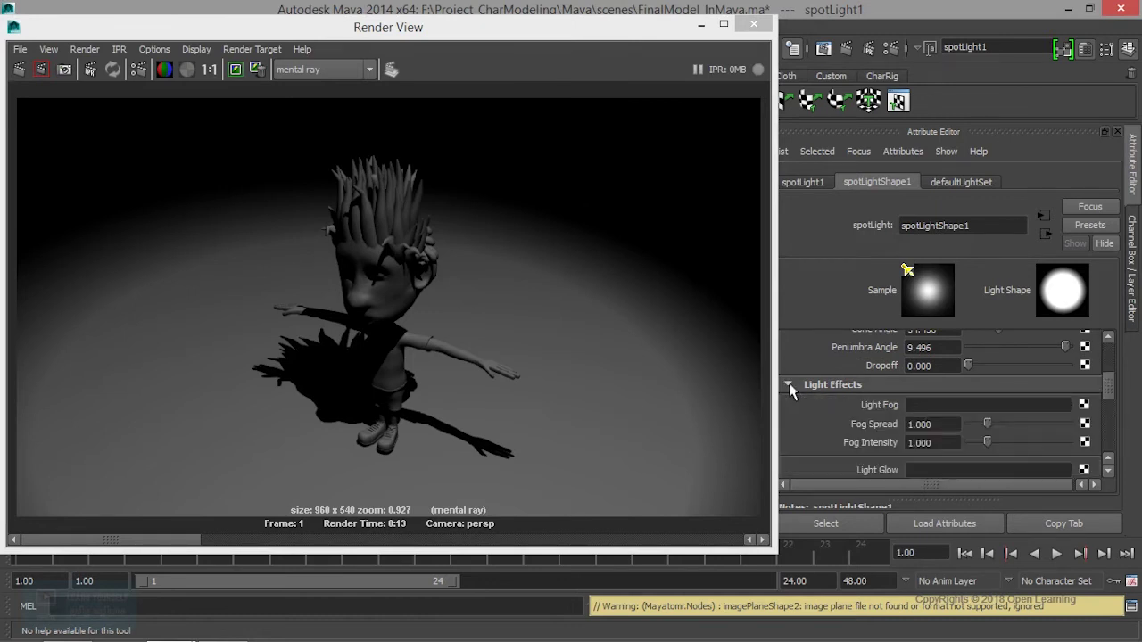
{"action": "left_click", "coordinate": [701, 24]}
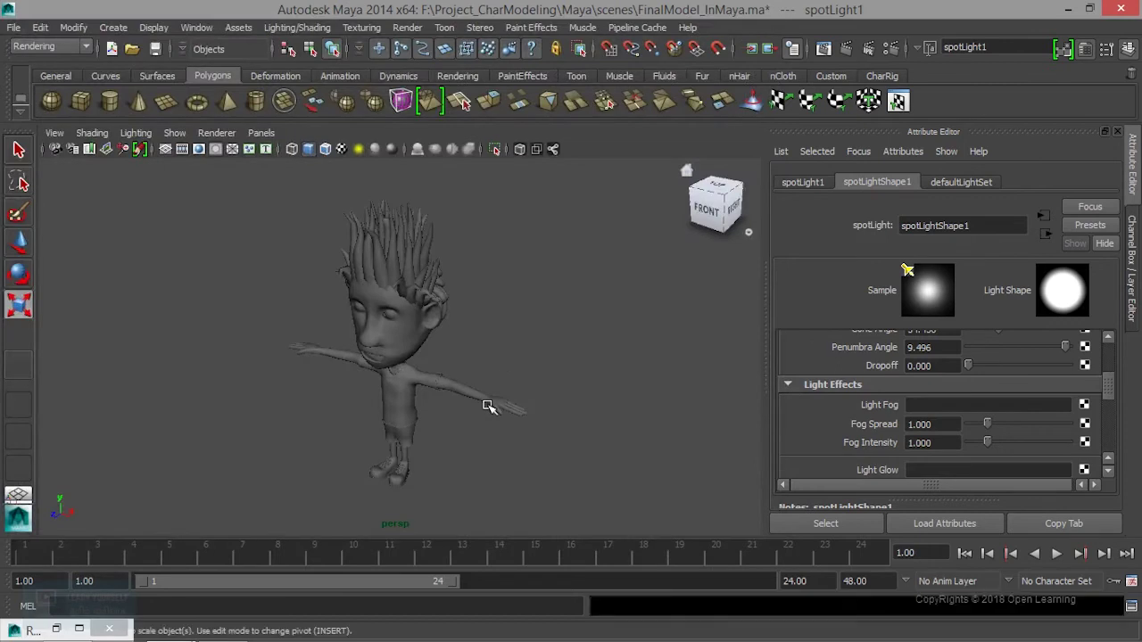
{"action": "mouse_move", "coordinate": [456, 426]}
{"action": "left_mouse_down", "text": "alt"}
{"action": "mouse_move", "coordinate": [484, 400]}
{"action": "mouse_move", "coordinate": [473, 479]}
{"action": "mouse_move", "coordinate": [466, 446]}
{"action": "left_mouse_up", "text": "alt"}
{"action": "key", "text": "t"}
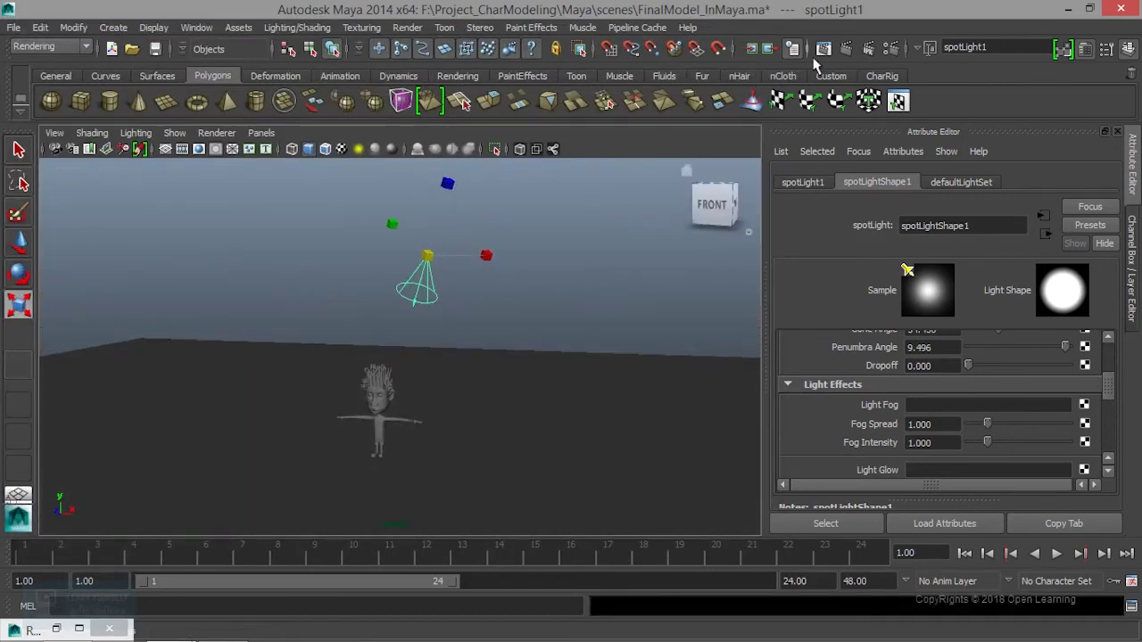
Step: Render the wider mental ray shot of the oval light pool and keep it in history
{"action": "left_click", "coordinate": [825, 50]}
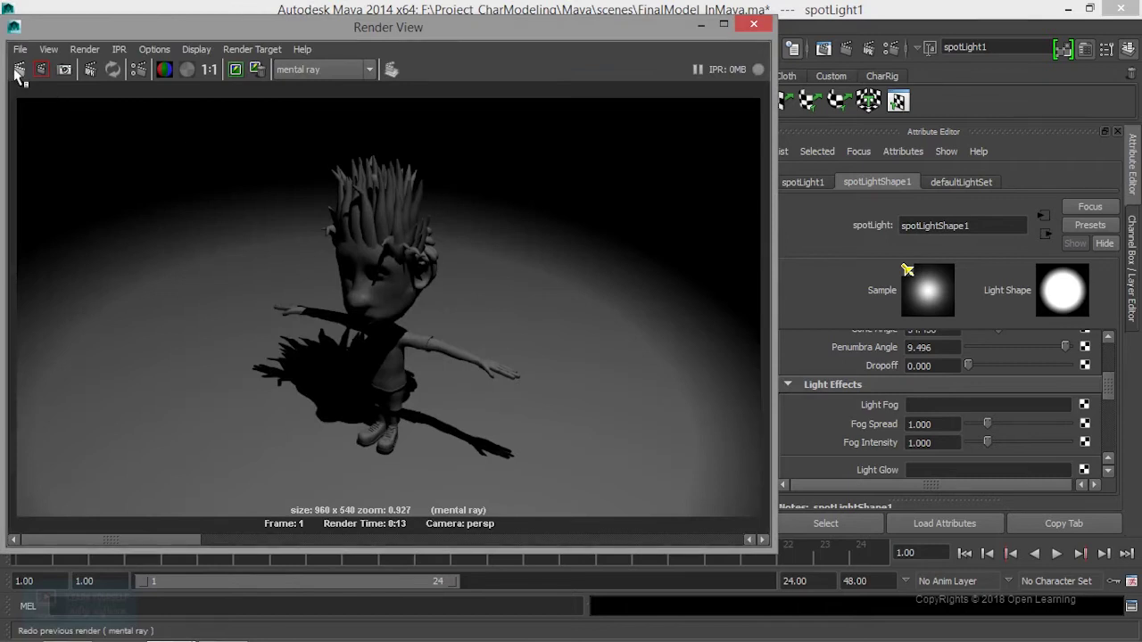
{"action": "left_click", "coordinate": [17, 71]}
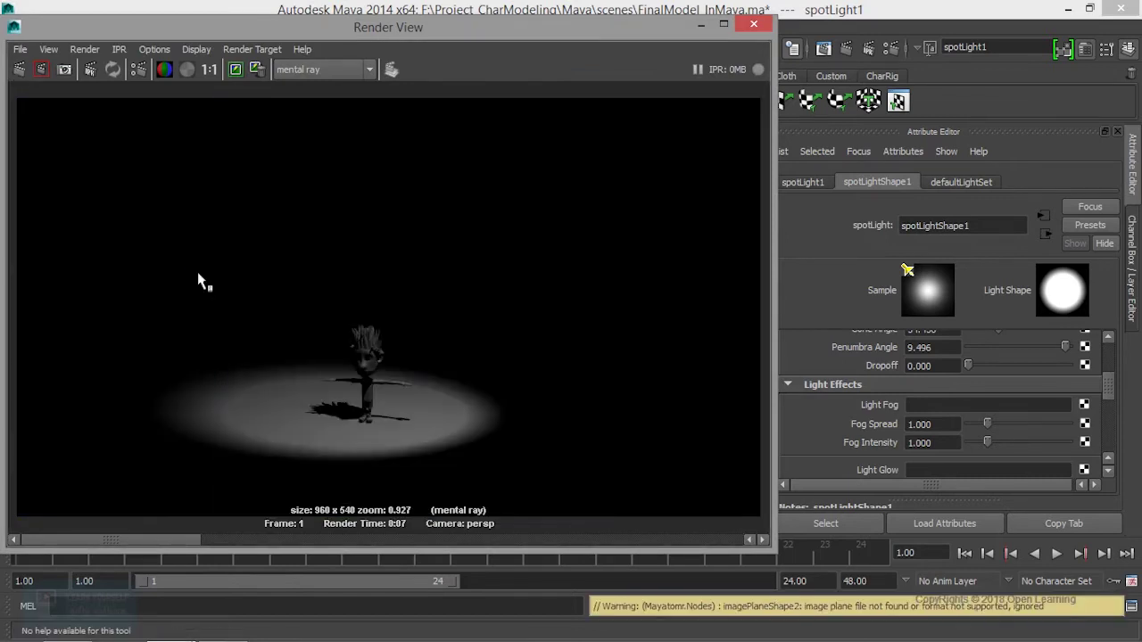
{"action": "left_click", "coordinate": [230, 71]}
{"action": "left_click", "coordinate": [699, 26]}
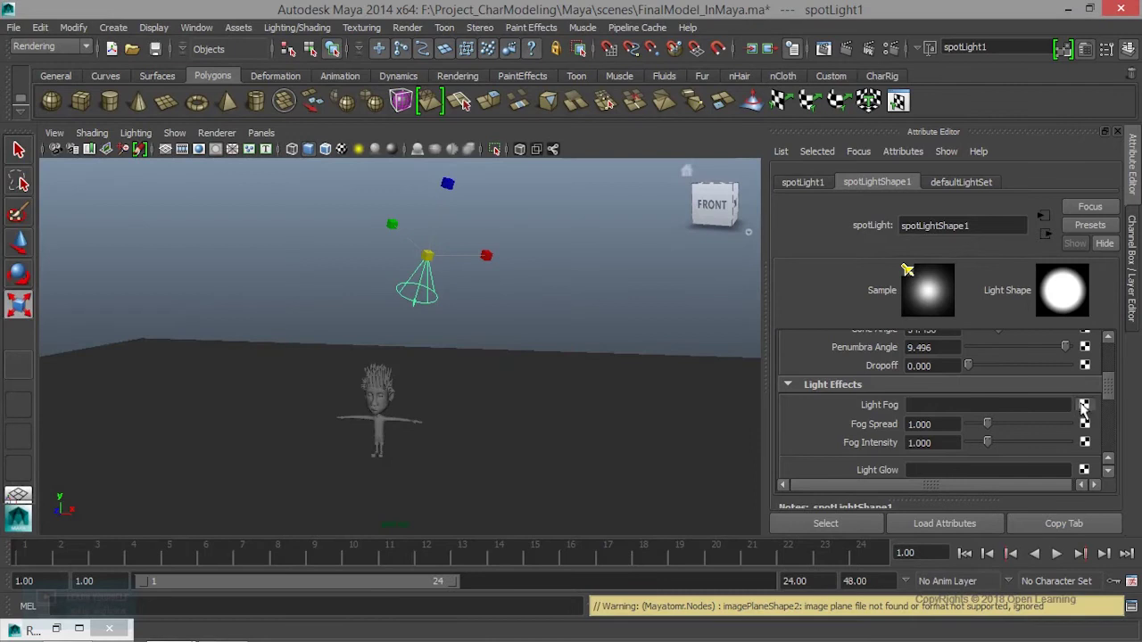
Step: Create lightFog1 on the spotlight and render the visible fog cone, comparing with the stored image
{"action": "left_click", "coordinate": [1084, 406]}
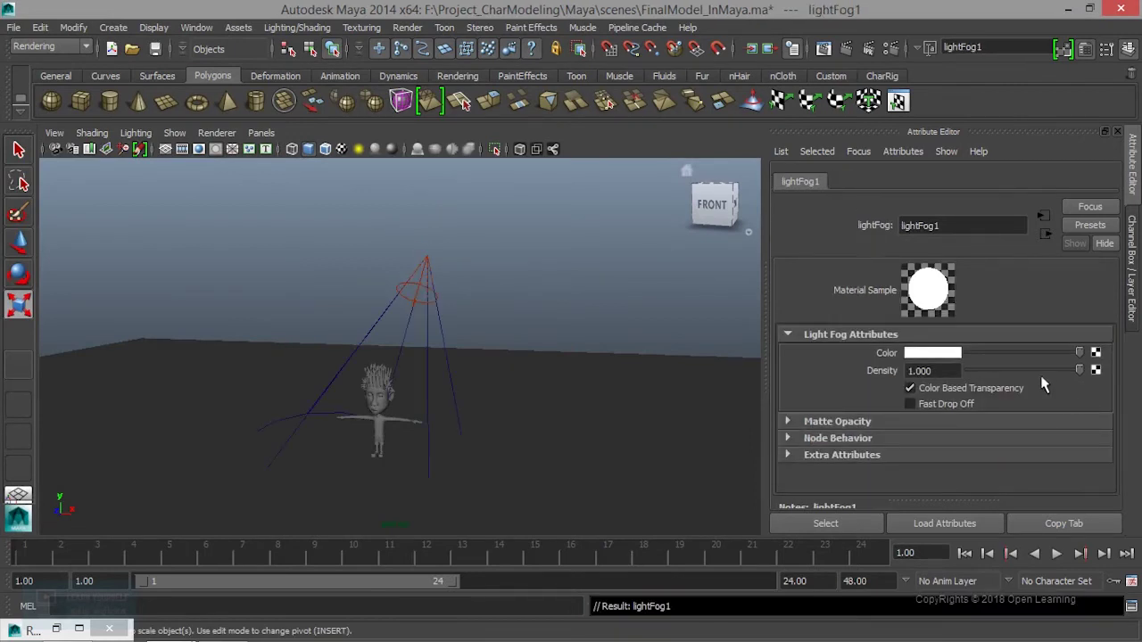
{"action": "left_click", "coordinate": [828, 50]}
{"action": "left_click", "coordinate": [18, 71]}
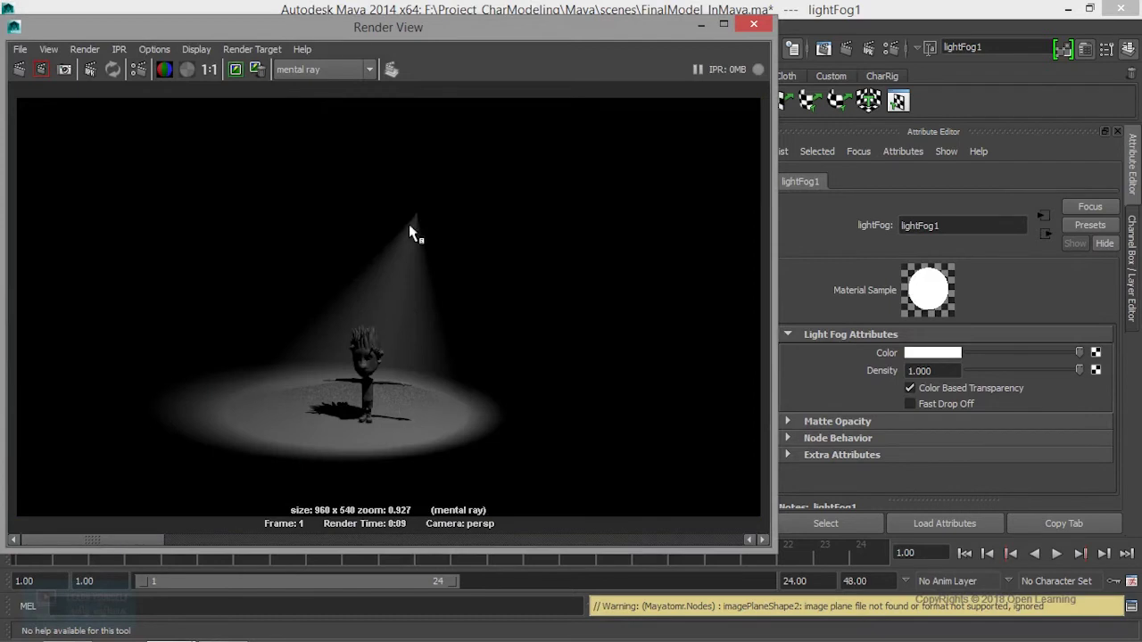
{"action": "mouse_move", "coordinate": [136, 549]}
{"action": "left_mouse_down"}
{"action": "mouse_move", "coordinate": [281, 525]}
{"action": "mouse_move", "coordinate": [273, 347]}
{"action": "left_mouse_up"}
{"action": "left_click_drag", "start_coordinate": [953, 371], "coordinate": [868, 371]}
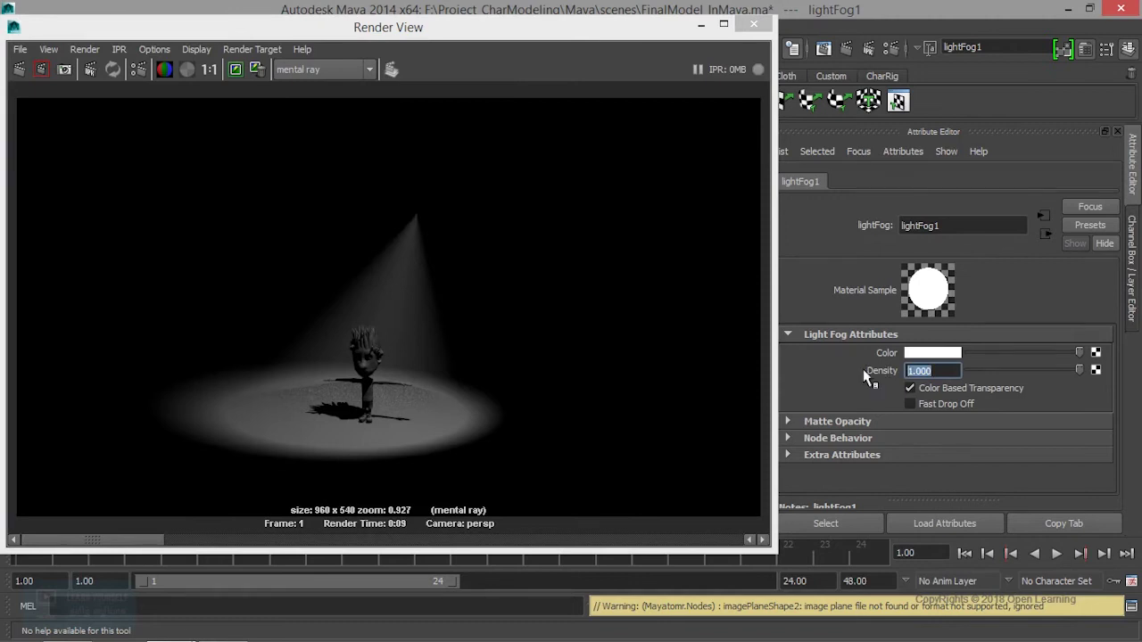
Step: Set lightFog1 density to 5, make its color green, and re-render the fog beam
{"action": "type", "text": "5"}
{"action": "key", "text": "Return"}
{"action": "left_click", "coordinate": [934, 353]}
{"action": "left_click", "coordinate": [1099, 318]}
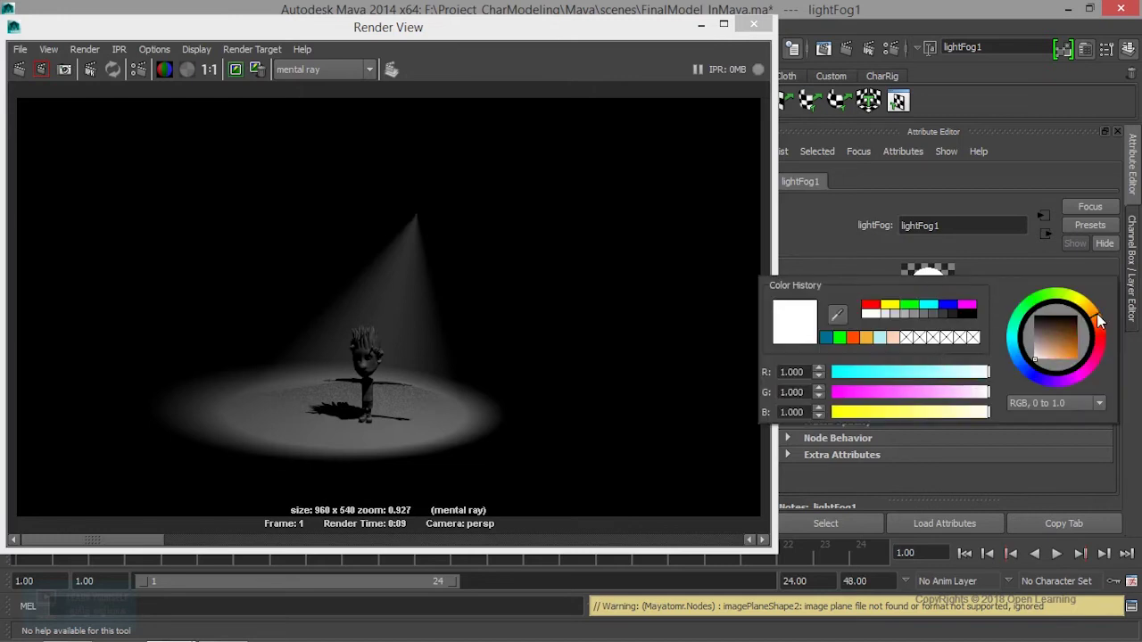
{"action": "left_click", "coordinate": [1039, 297]}
{"action": "left_click", "coordinate": [1066, 349]}
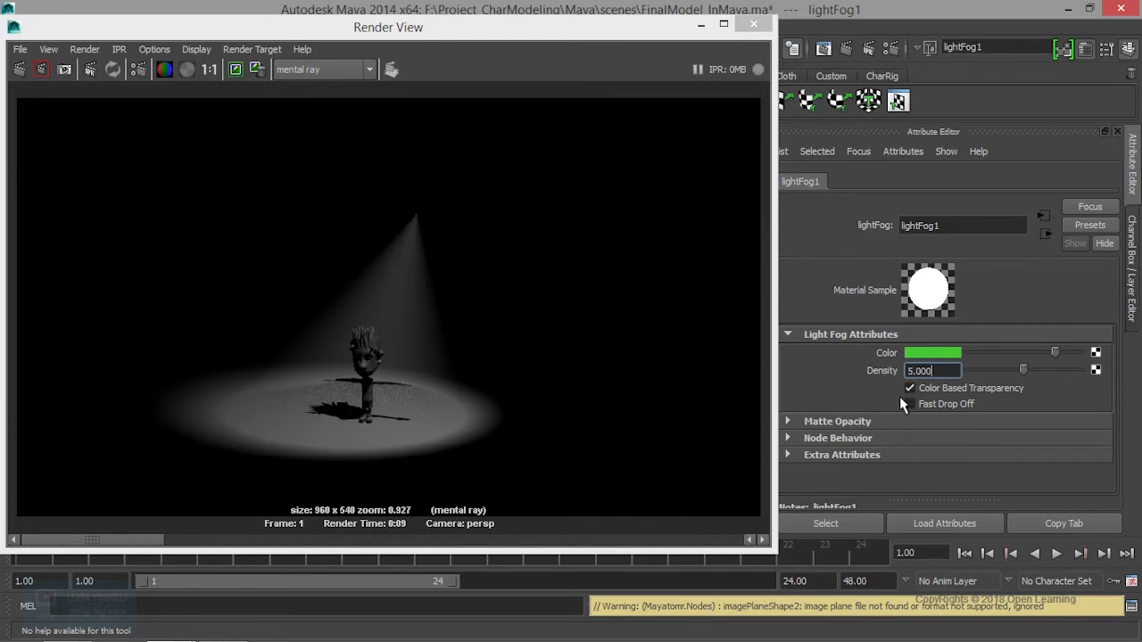
{"action": "left_click", "coordinate": [553, 116]}
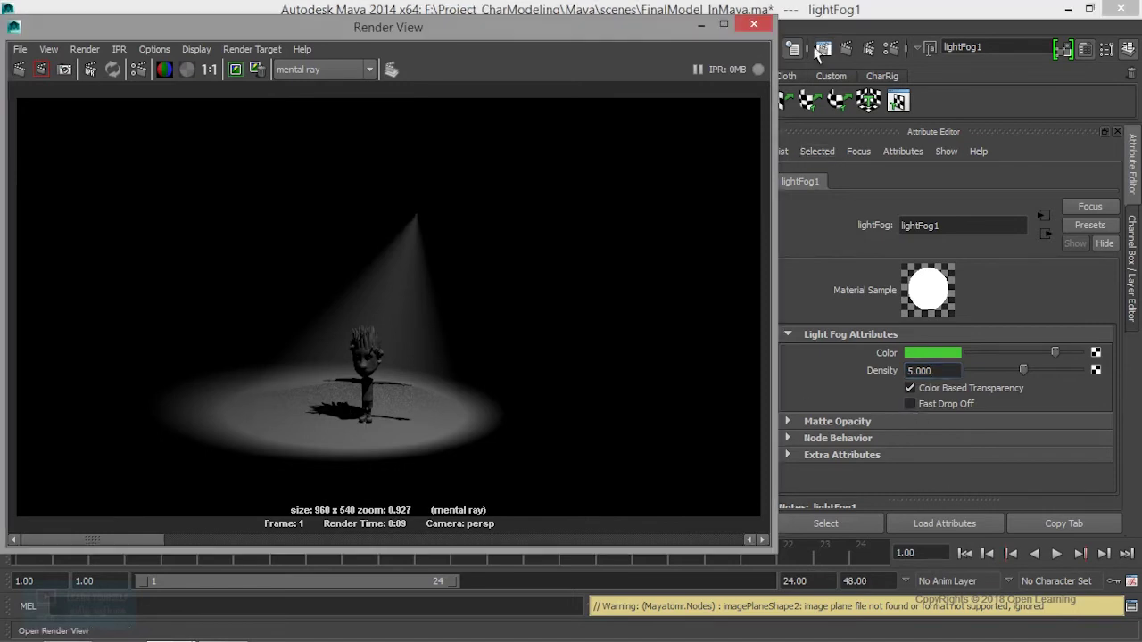
{"action": "left_click", "coordinate": [18, 69]}
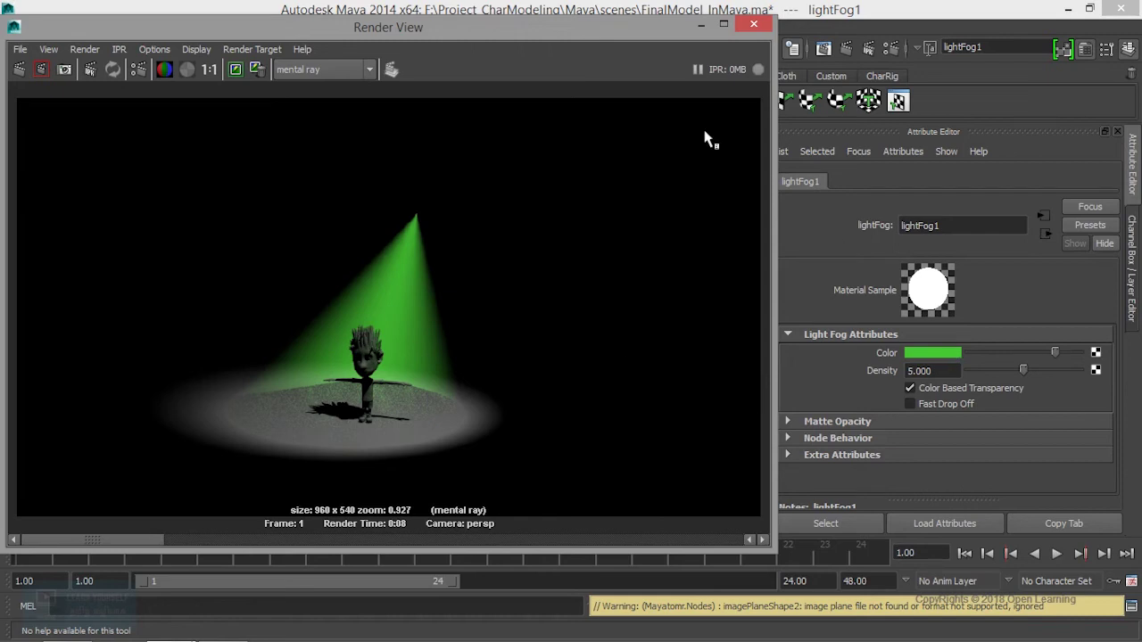
Step: Close Render View after the green fog beam render, returning to the perspective viewport
{"action": "left_click", "coordinate": [701, 25]}
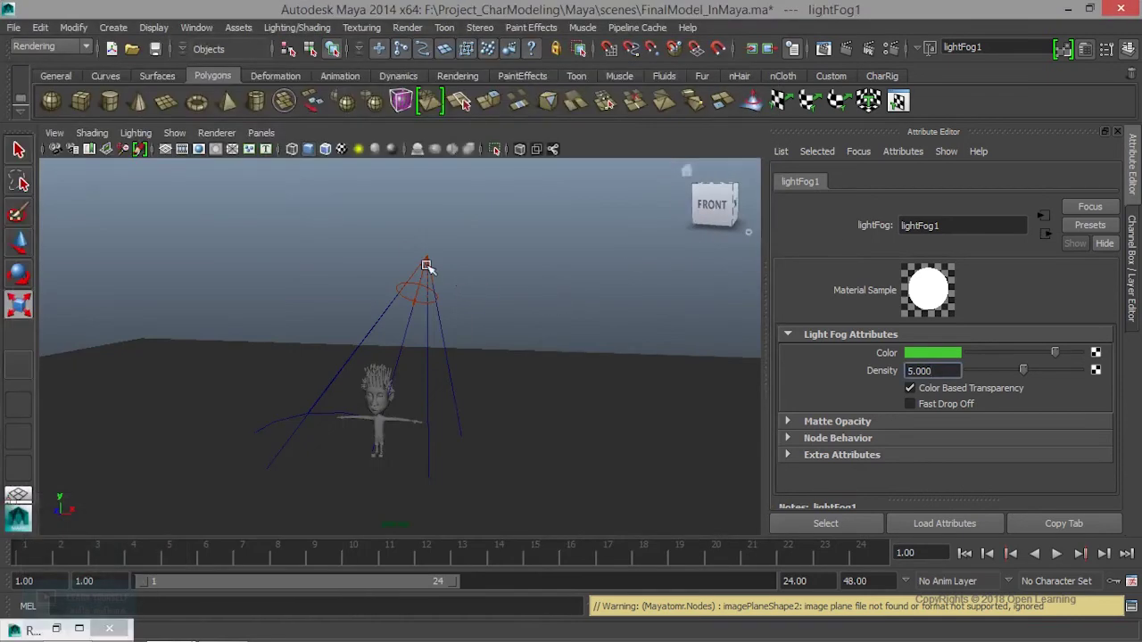
Step: Set the spotlight's colour to green from the colour history
{"action": "left_click", "coordinate": [427, 259]}
{"action": "scroll", "coordinate": [953, 392], "scroll_direction": "up", "scroll_amount": 3}
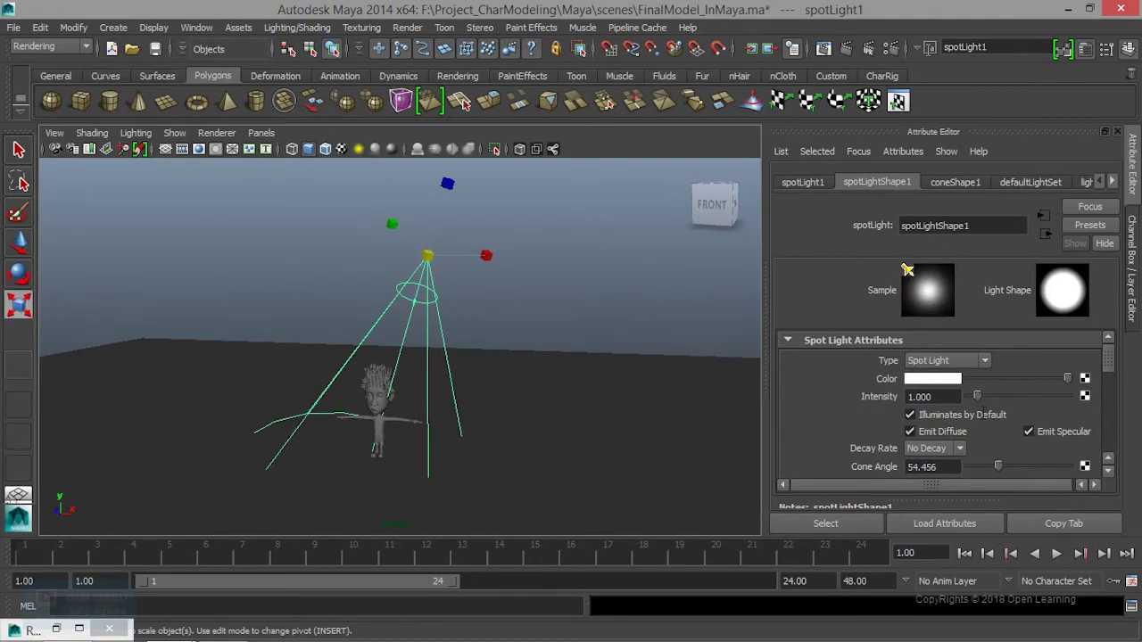
{"action": "left_click", "coordinate": [955, 381]}
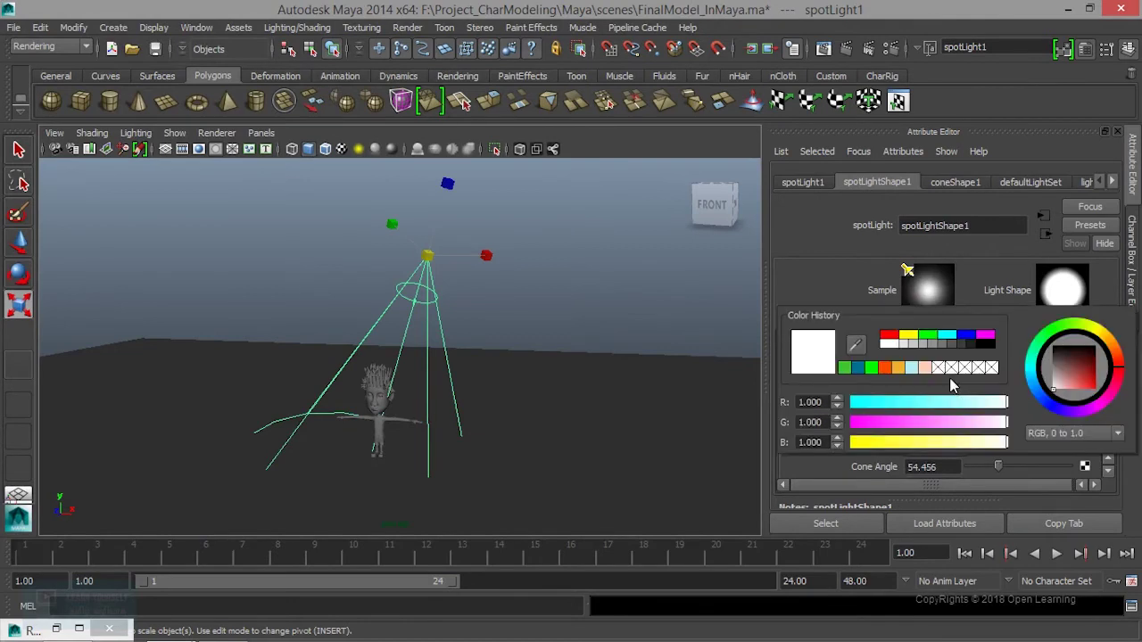
{"action": "left_click", "coordinate": [848, 368]}
{"action": "left_click", "coordinate": [605, 294]}
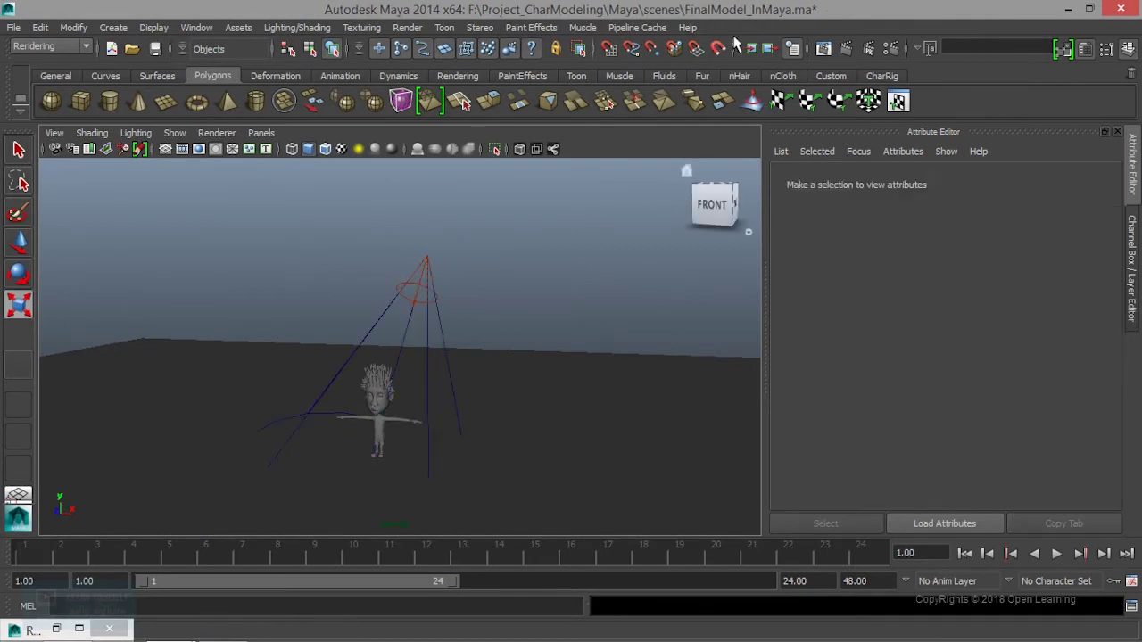
Step: Re-render the scene in Render View to check the green light pool, then close it
{"action": "left_click", "coordinate": [822, 50]}
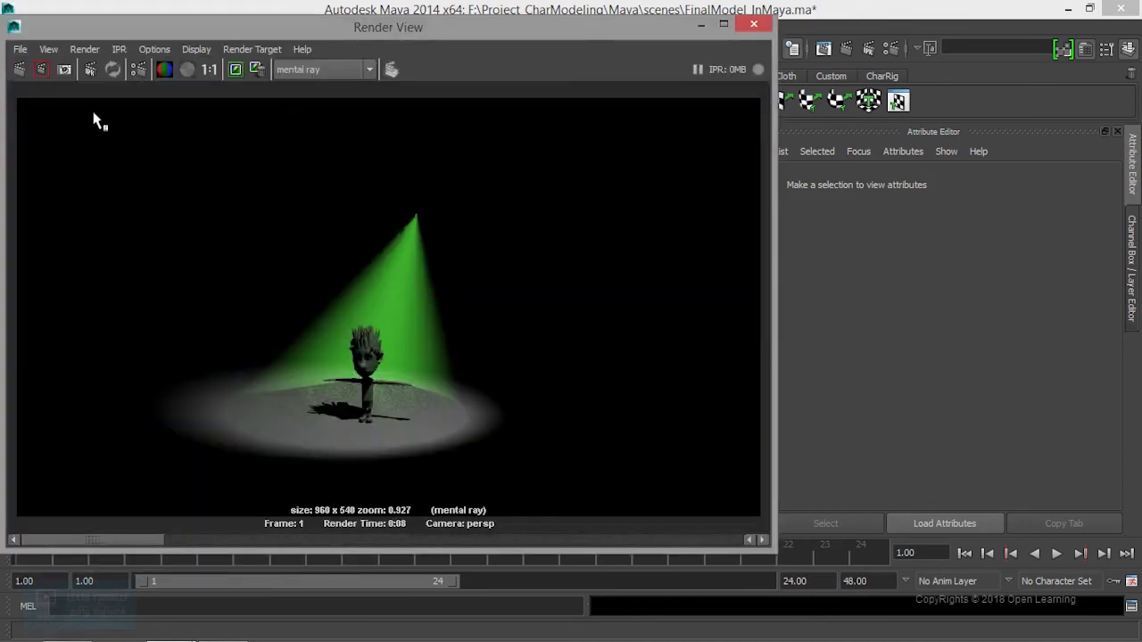
{"action": "left_click", "coordinate": [19, 69]}
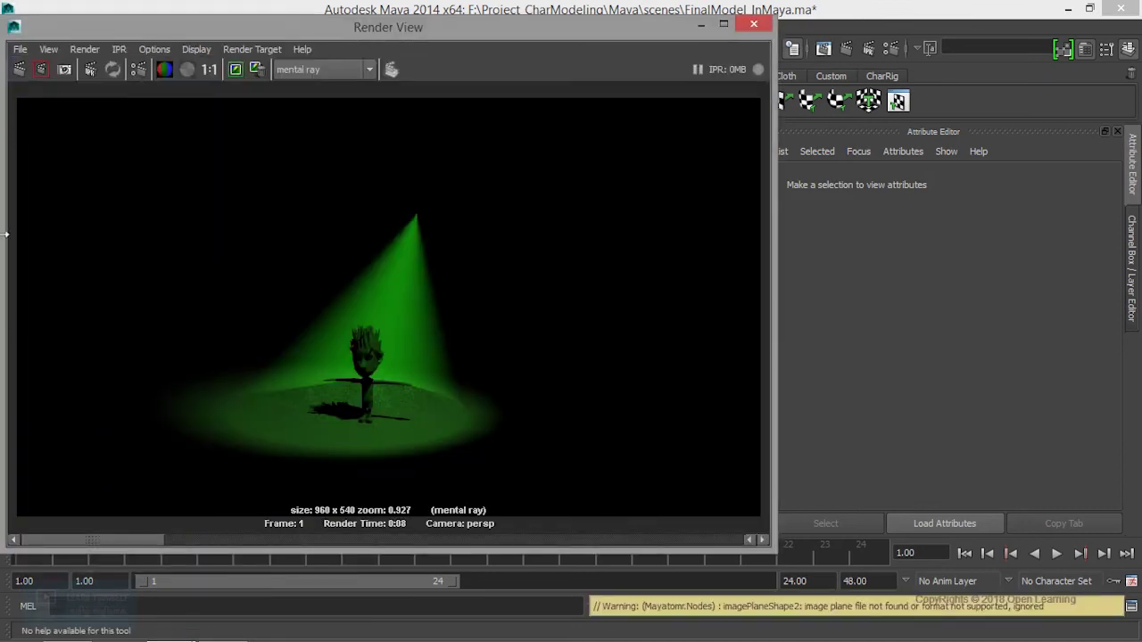
{"action": "mouse_move", "coordinate": [125, 540]}
{"action": "left_mouse_down"}
{"action": "mouse_move", "coordinate": [214, 558]}
{"action": "mouse_move", "coordinate": [145, 561]}
{"action": "left_mouse_up"}
{"action": "left_click", "coordinate": [754, 25]}
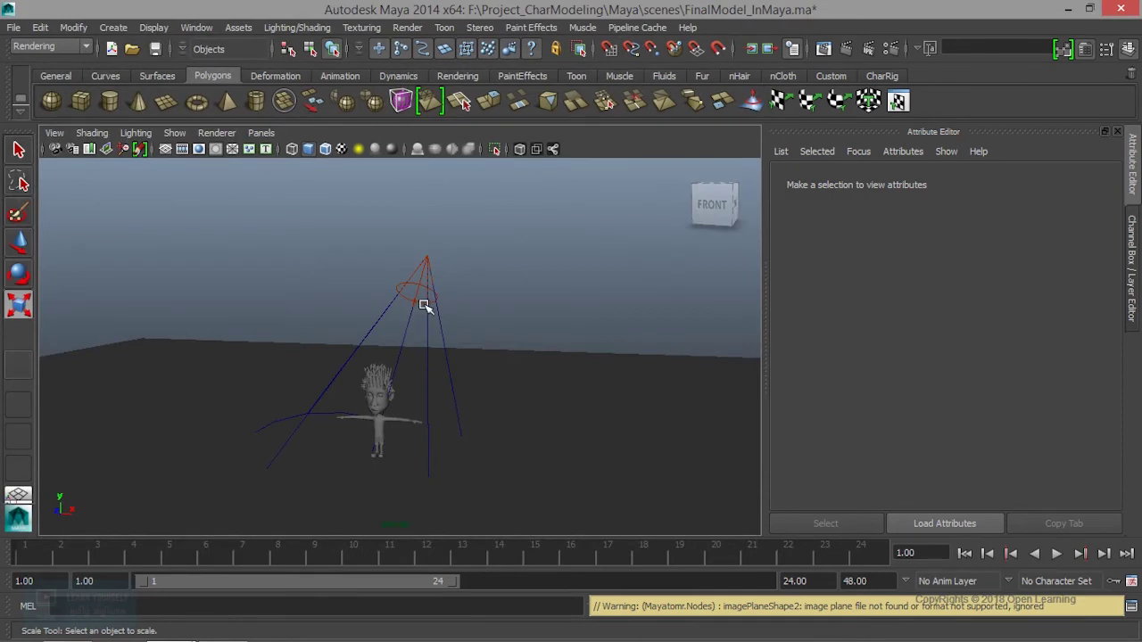
Step: Set the spotlight's Raytrace Shadow Attributes Shadow Rays to 25
{"action": "left_click", "coordinate": [426, 305]}
{"action": "scroll", "coordinate": [989, 437], "scroll_direction": "down", "scroll_amount": 5}
{"action": "scroll", "coordinate": [989, 437], "scroll_direction": "down", "scroll_amount": 5}
{"action": "scroll", "coordinate": [989, 438], "scroll_direction": "down", "scroll_amount": 2}
{"action": "left_click", "coordinate": [847, 402]}
{"action": "scroll", "coordinate": [937, 419], "scroll_direction": "down", "scroll_amount": 3}
{"action": "scroll", "coordinate": [937, 419], "scroll_direction": "down", "scroll_amount": 3}
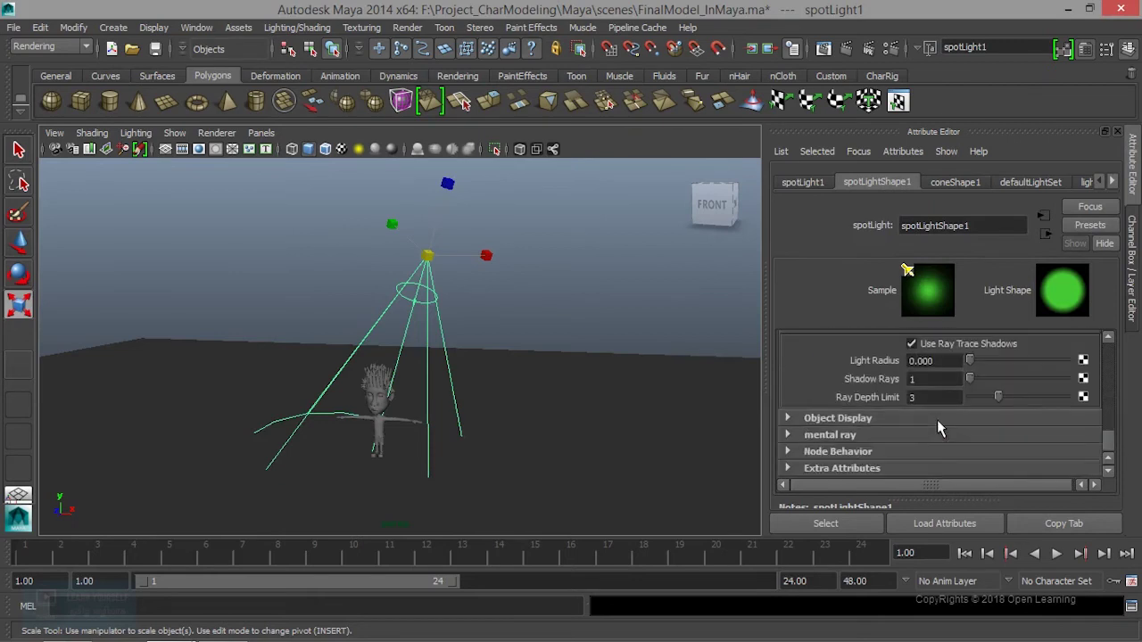
{"action": "left_click", "coordinate": [928, 379]}
{"action": "type", "text": "25"}
{"action": "key", "text": "Return"}
Step: Re-render, zoom in on the character's shadow, then minimize Render View
{"action": "left_click", "coordinate": [824, 48]}
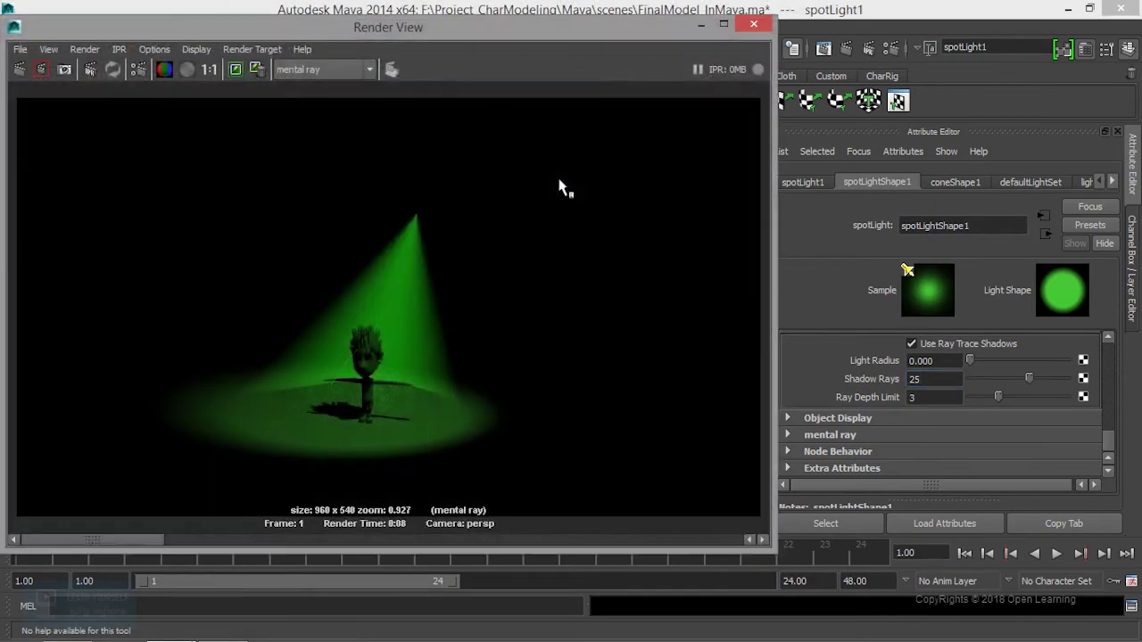
{"action": "left_click", "coordinate": [19, 72]}
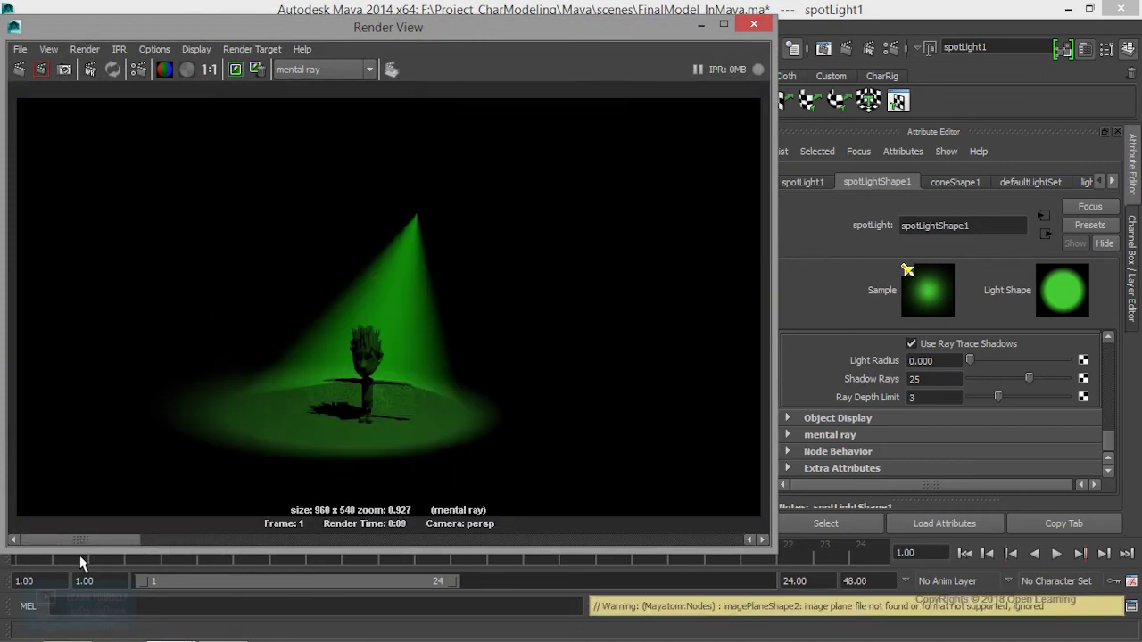
{"action": "scroll", "coordinate": [334, 502], "scroll_direction": "up", "scroll_amount": 1}
{"action": "scroll", "coordinate": [387, 250], "scroll_direction": "up", "scroll_amount": 4}
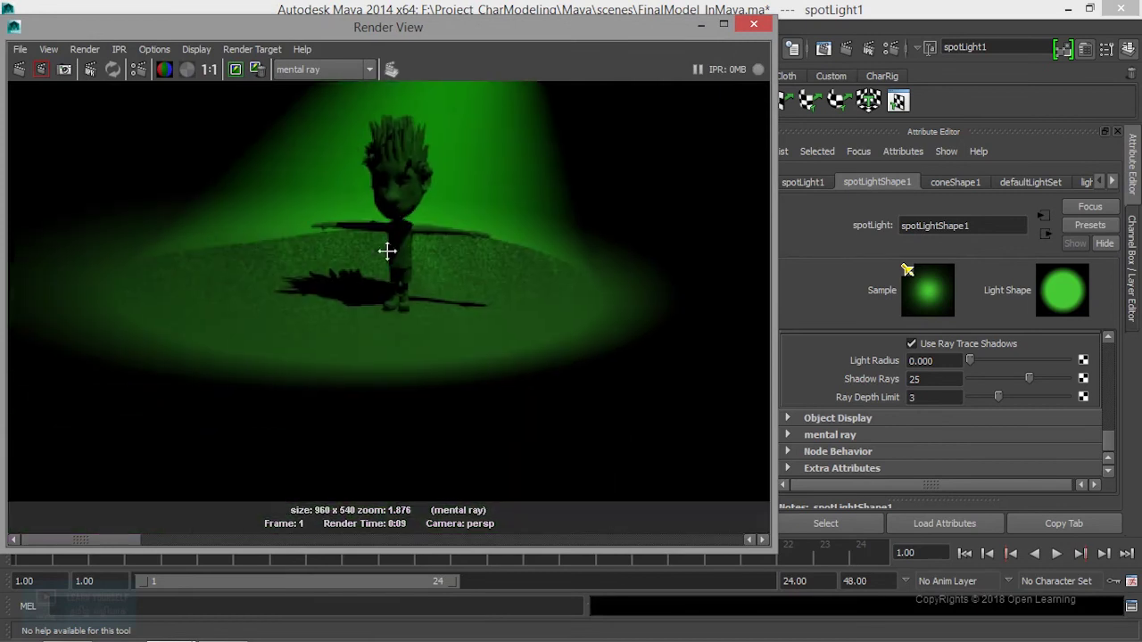
{"action": "left_click_drag", "start_coordinate": [106, 544], "coordinate": [316, 509]}
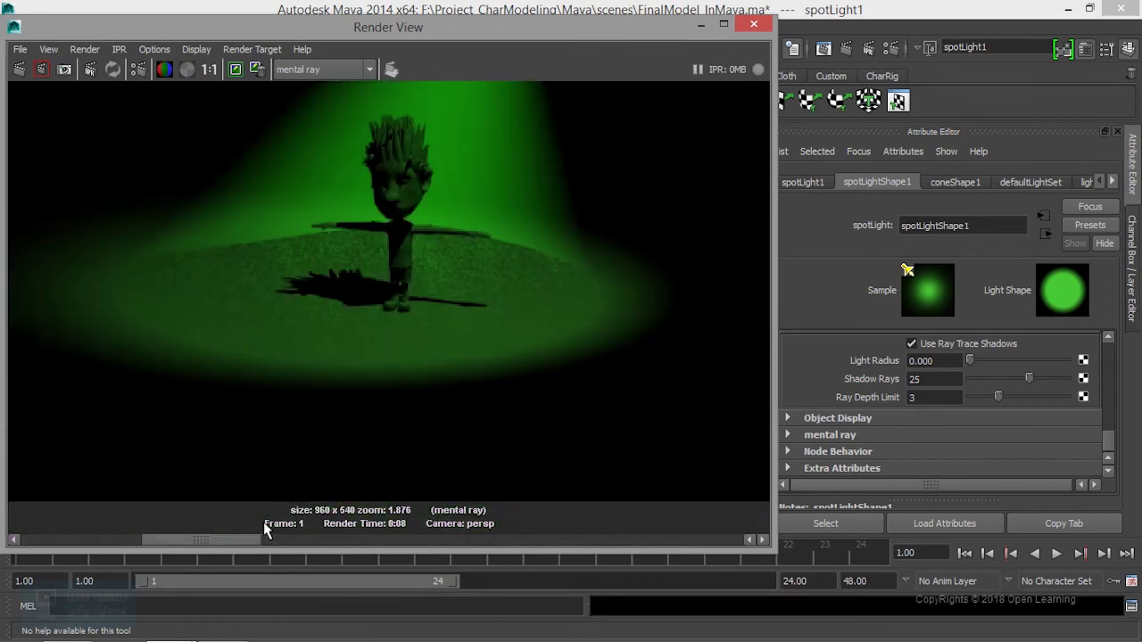
{"action": "left_click", "coordinate": [255, 540]}
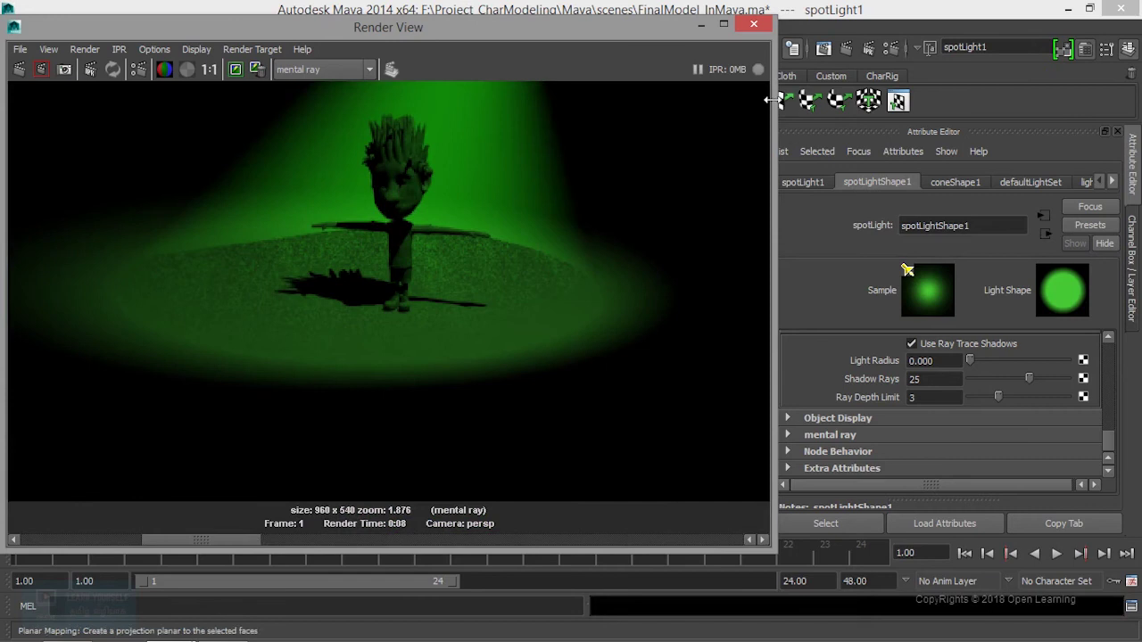
{"action": "left_click", "coordinate": [706, 26]}
{"action": "left_click", "coordinate": [932, 361]}
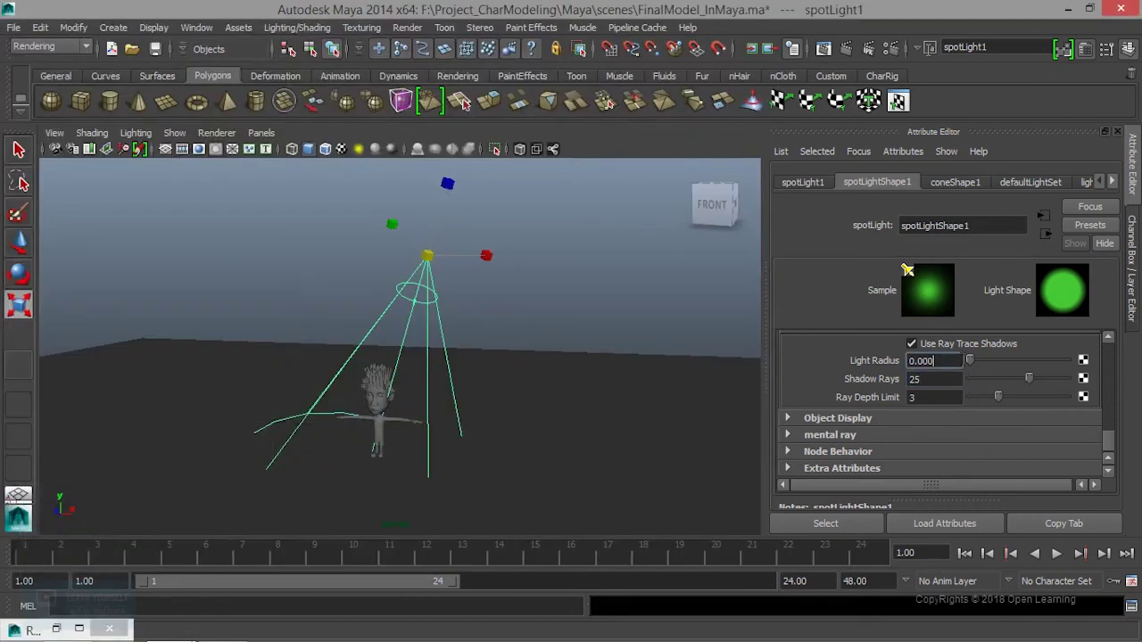
Step: Give the spotlight a Light Radius of 2 and 60 Shadow Rays, then open Render View
{"action": "double_click", "coordinate": [955, 380]}
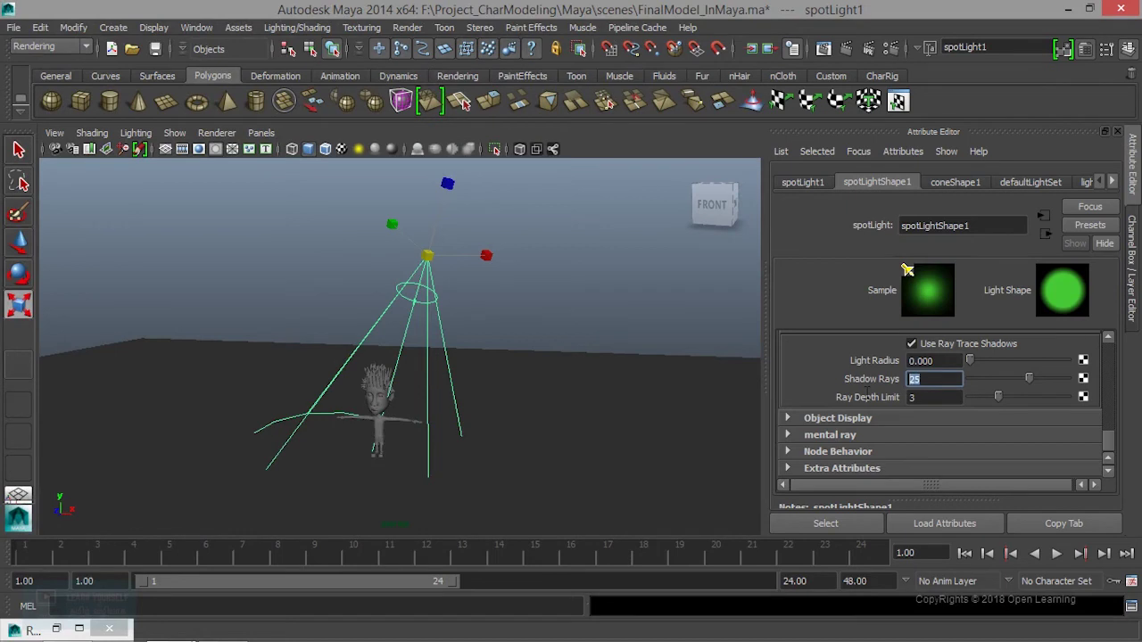
{"action": "key", "text": "shift+Tab"}
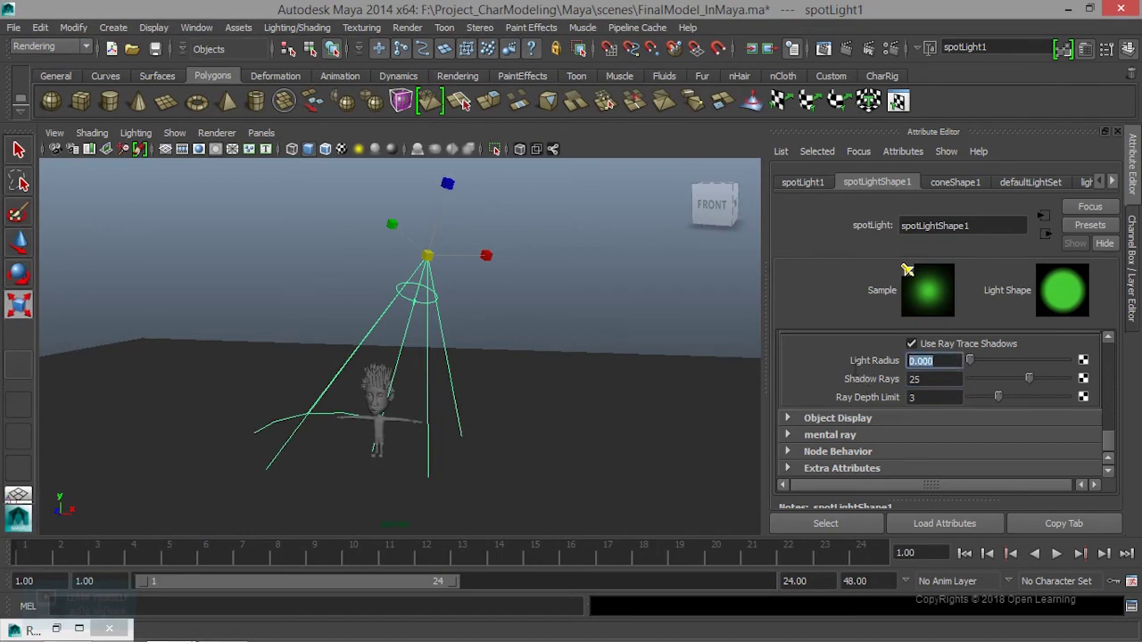
{"action": "type", "text": "2"}
{"action": "key", "text": "Return"}
{"action": "key", "text": "Tab"}
{"action": "type", "text": "60"}
{"action": "key", "text": "Return"}
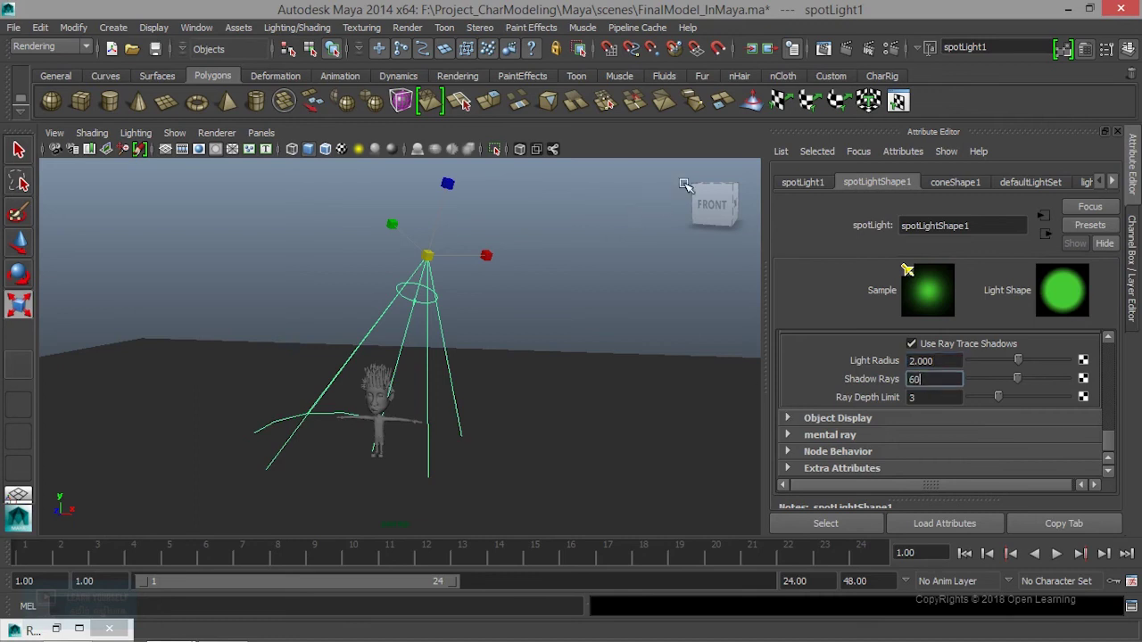
{"action": "left_click", "coordinate": [823, 48]}
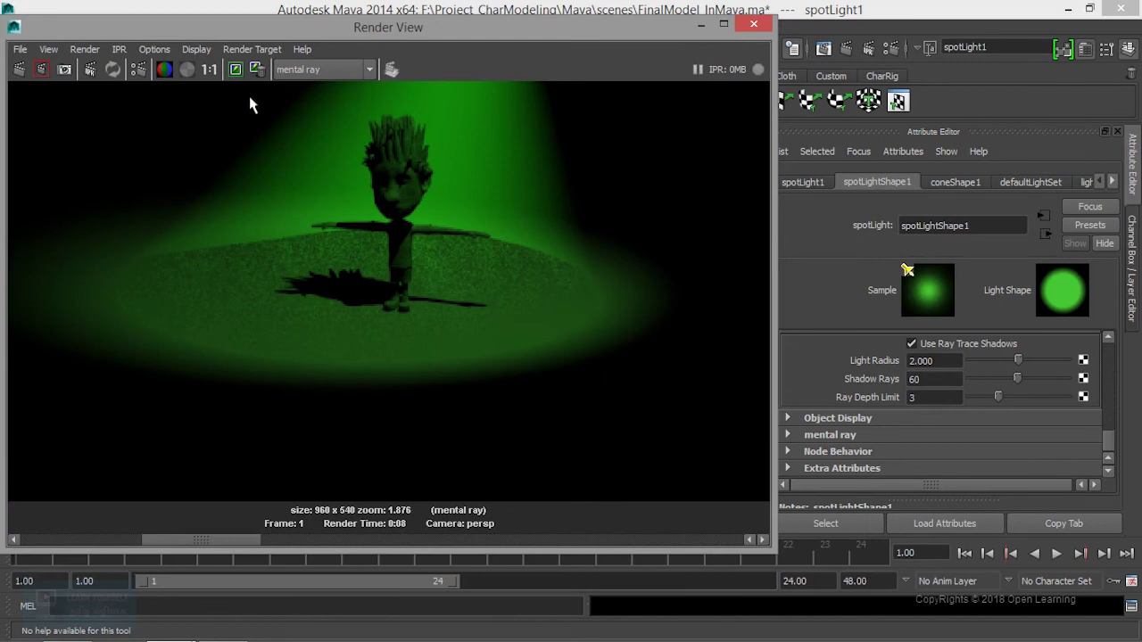
Step: Keep the grainy 0:08 render, re-render with soft shadows, and compare stored renders
{"action": "left_click", "coordinate": [236, 69]}
{"action": "left_click", "coordinate": [19, 70]}
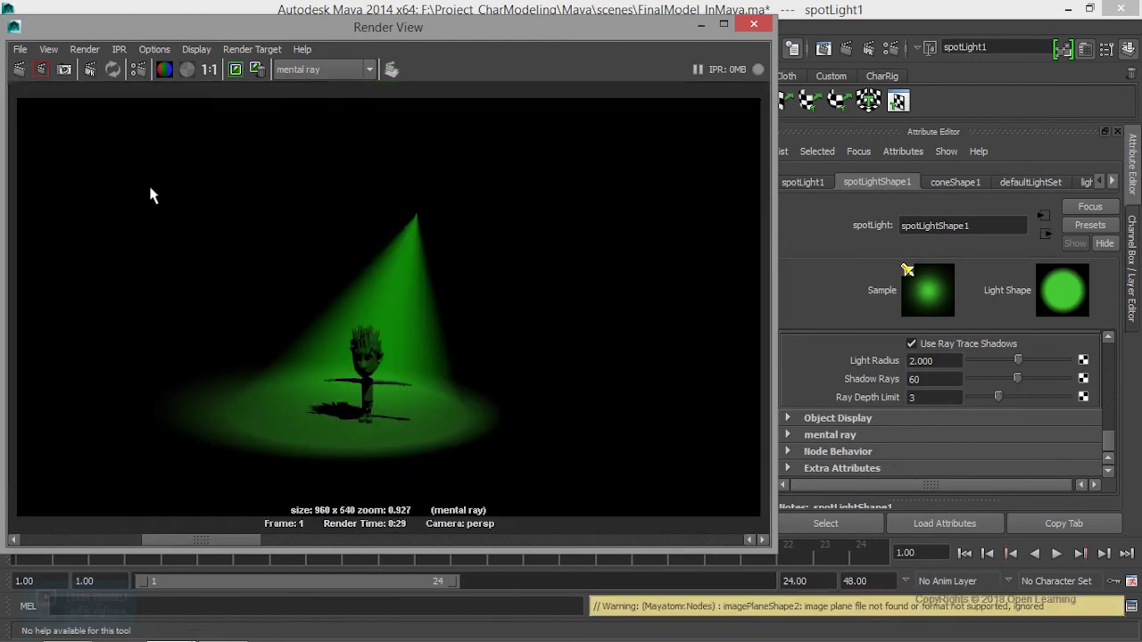
{"action": "right_click_drag", "start_coordinate": [148, 183], "coordinate": [434, 438], "text": "alt"}
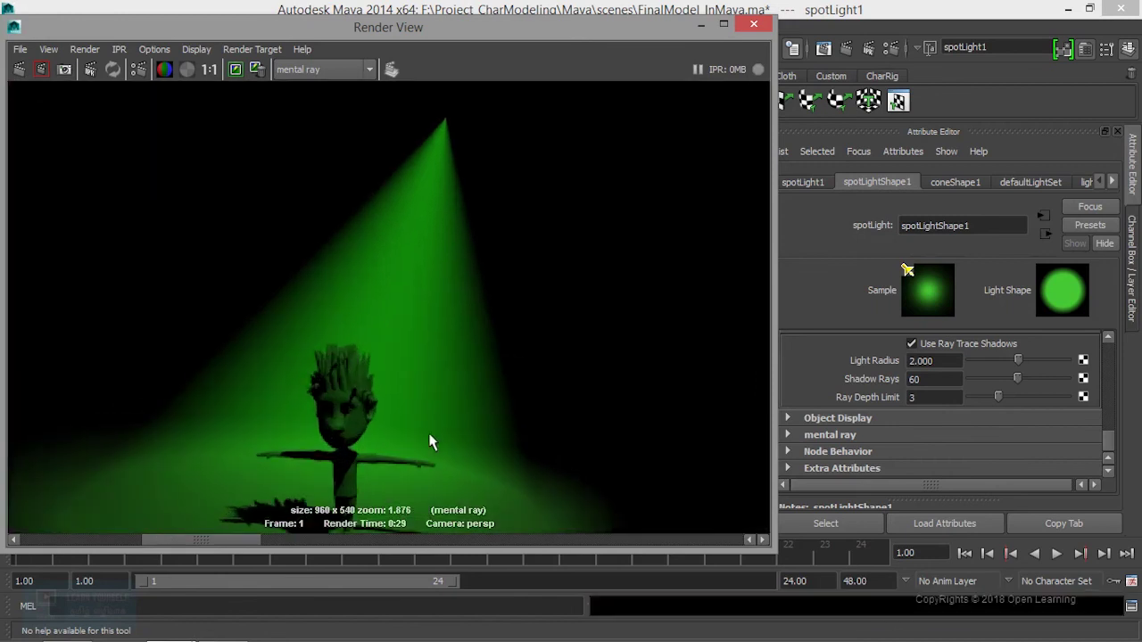
{"action": "middle_click_drag", "start_coordinate": [428, 477], "coordinate": [418, 269], "text": "alt"}
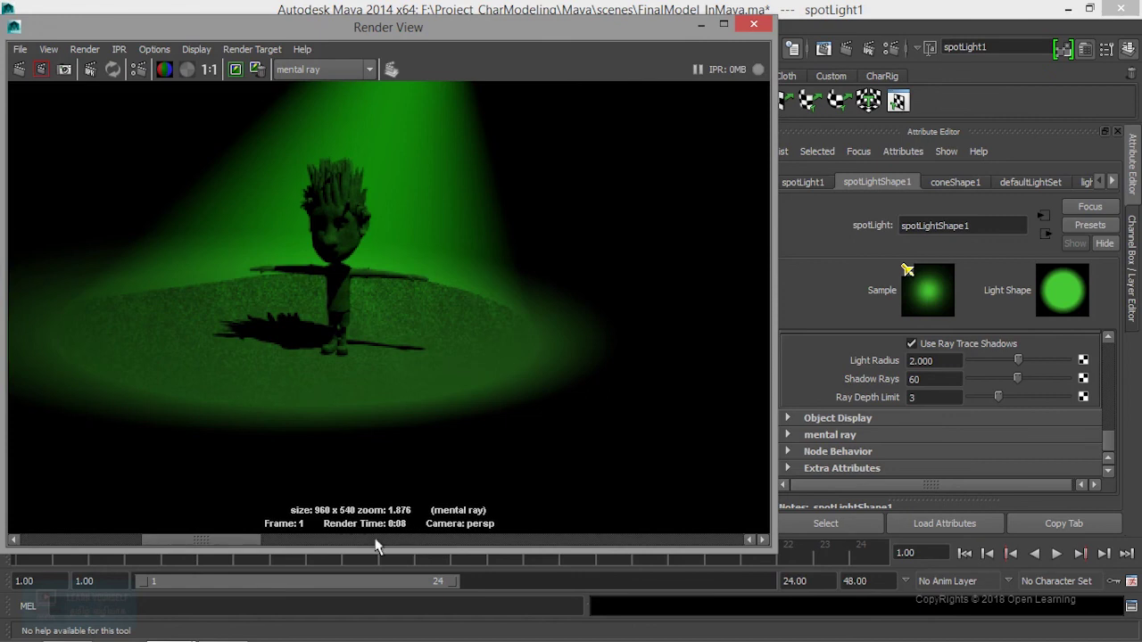
{"action": "left_click_drag", "start_coordinate": [192, 541], "coordinate": [62, 560]}
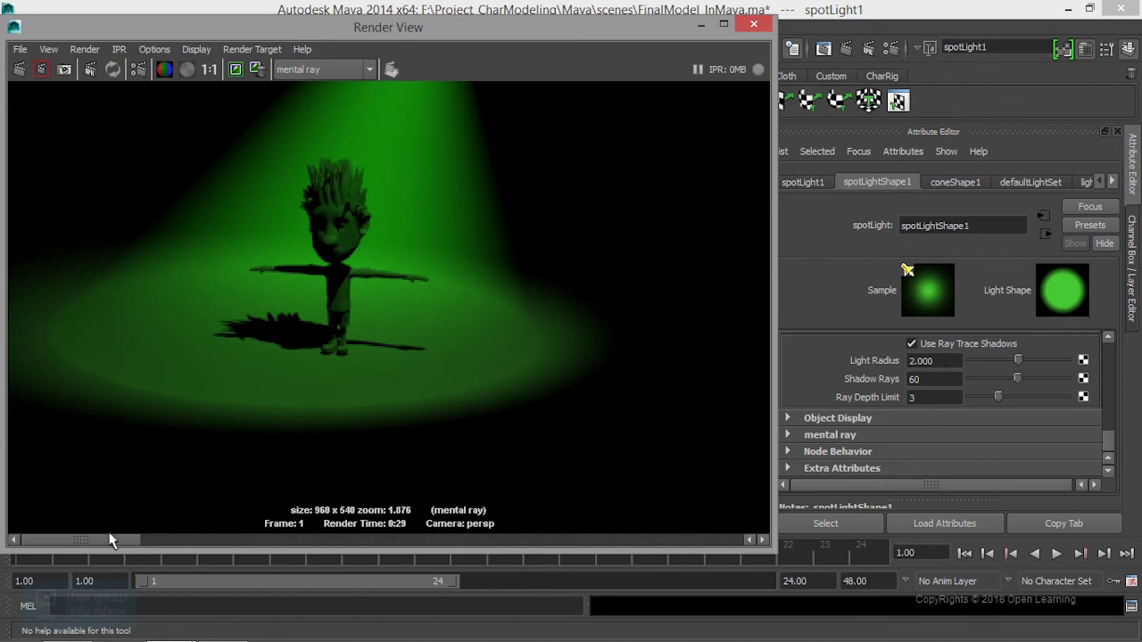
{"action": "left_click_drag", "start_coordinate": [111, 546], "coordinate": [77, 544]}
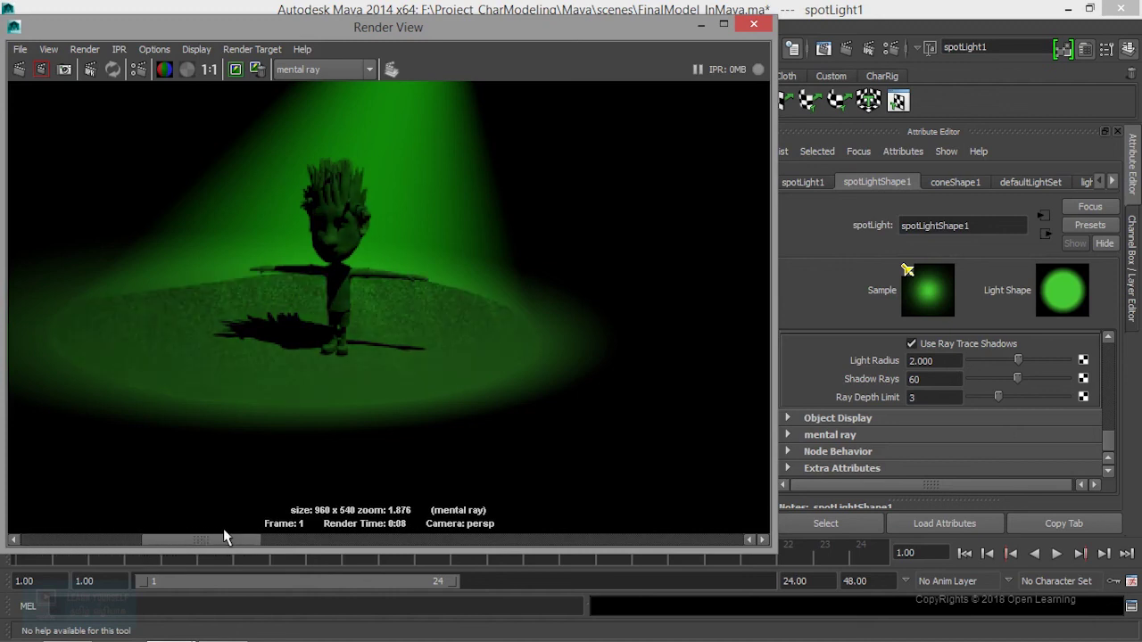